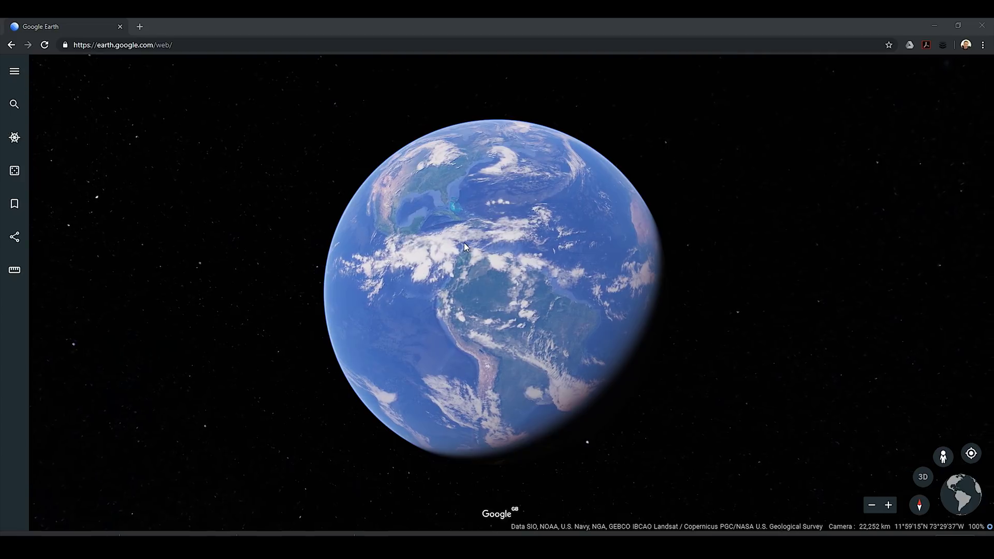
- Import the local file TEST2.CSV.kmz from the downloads folder into My Places
left_click(15, 72)
left_click(58, 252)
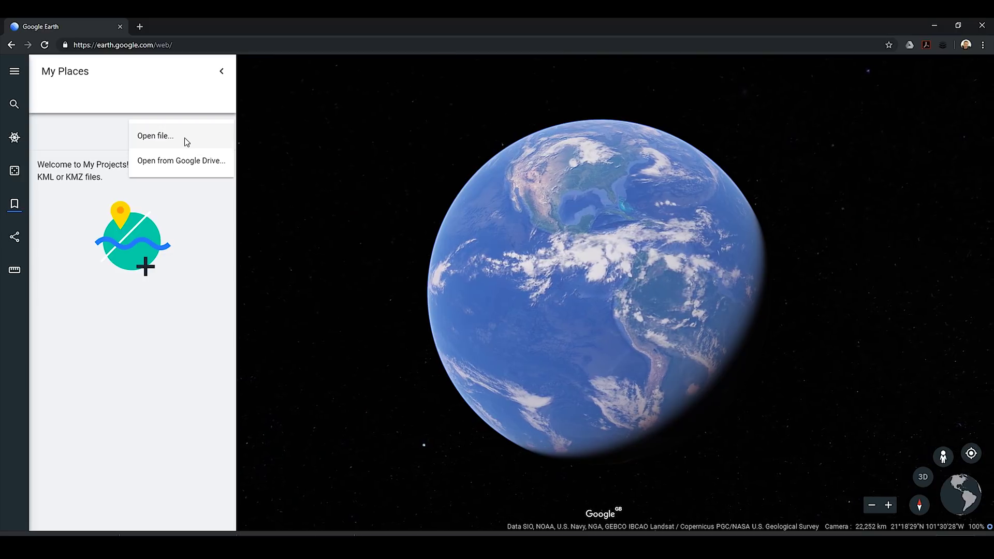
left_click(187, 137)
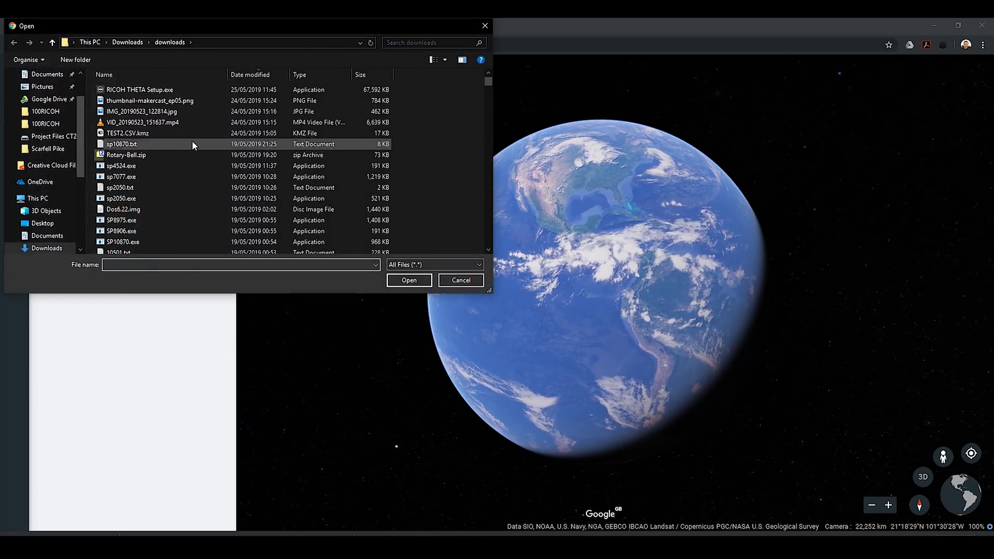
left_click(193, 136)
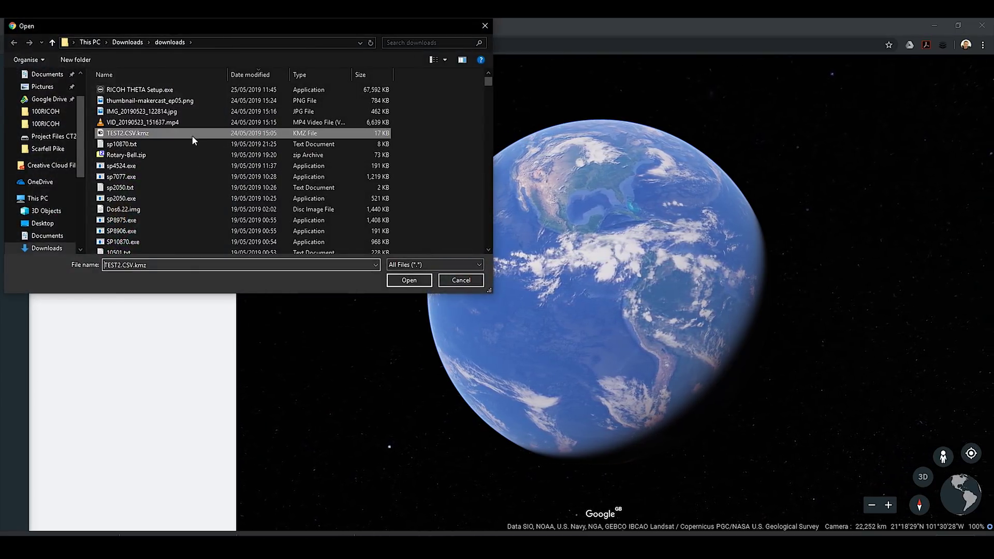
left_click(409, 281)
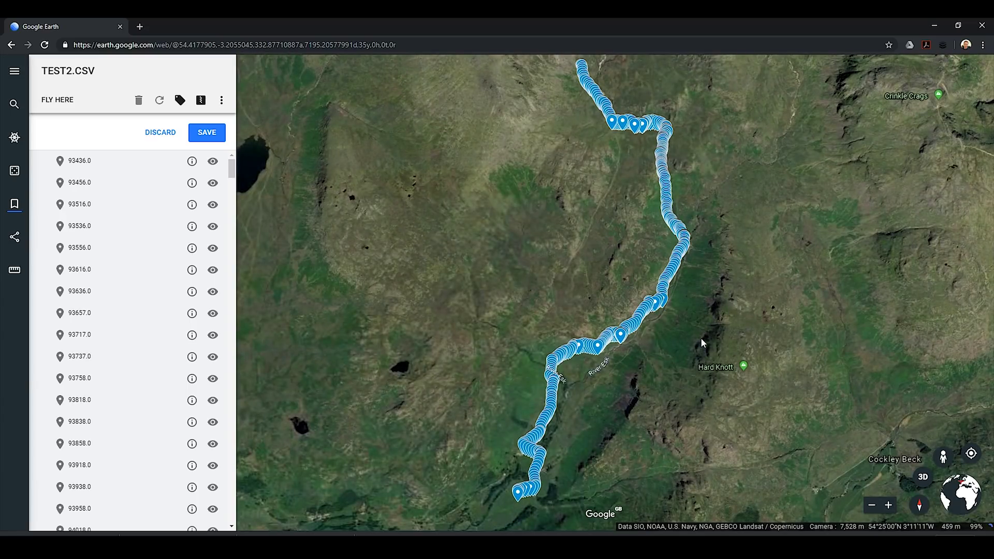
- Examine where the imported track lies within the Lake District, relative to the coast, Wast Water and Scafell Pike
scroll(694, 328, "down", 3)
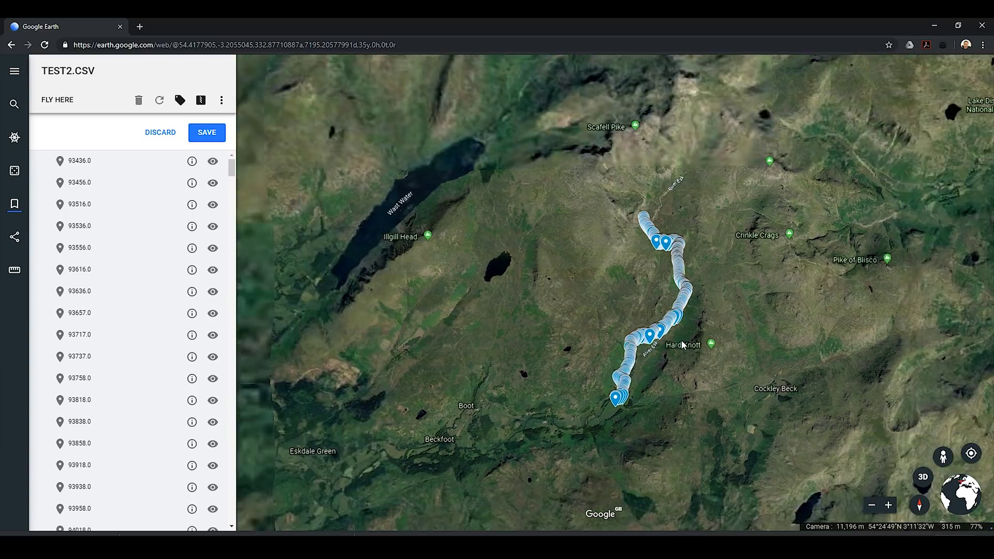
scroll(681, 342, "down", 5)
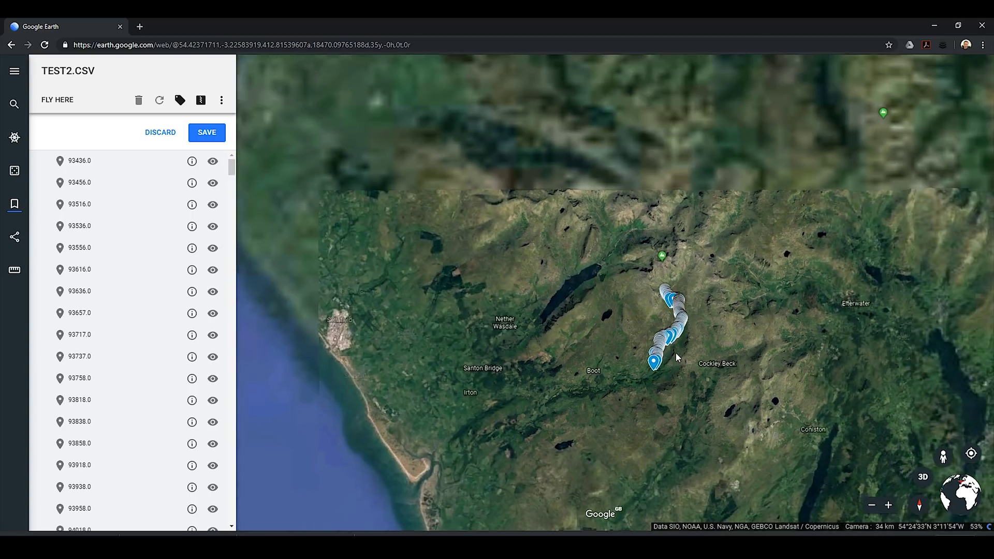
scroll(676, 353, "down", 2)
left_click_drag(680, 318, 649, 335)
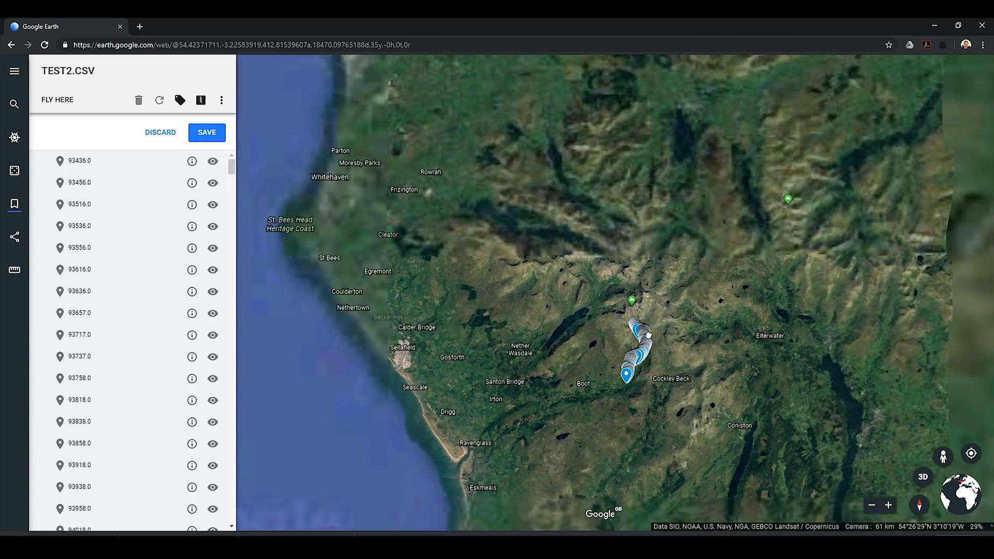
scroll(649, 335, "down", 3)
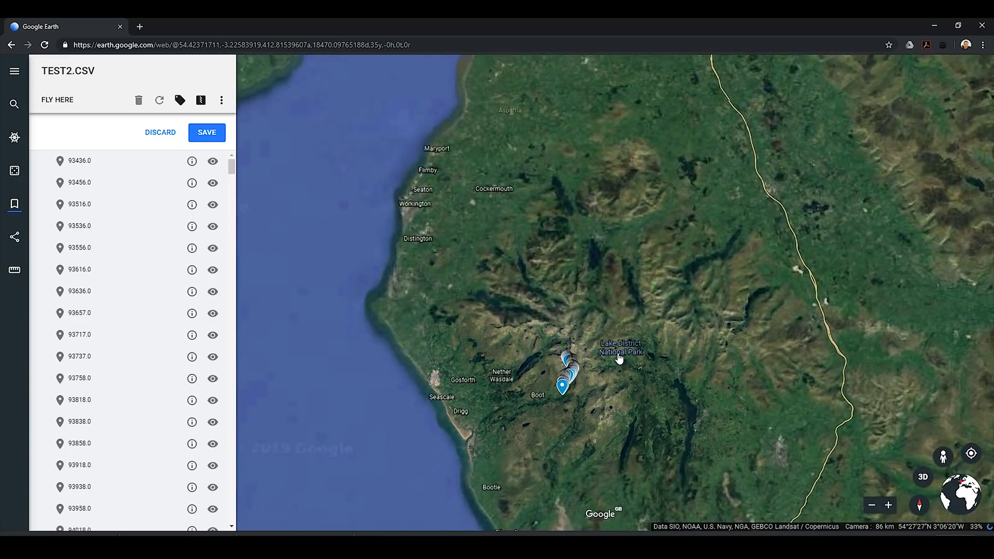
scroll(619, 357, "down", 2)
scroll(611, 342, "up", 3)
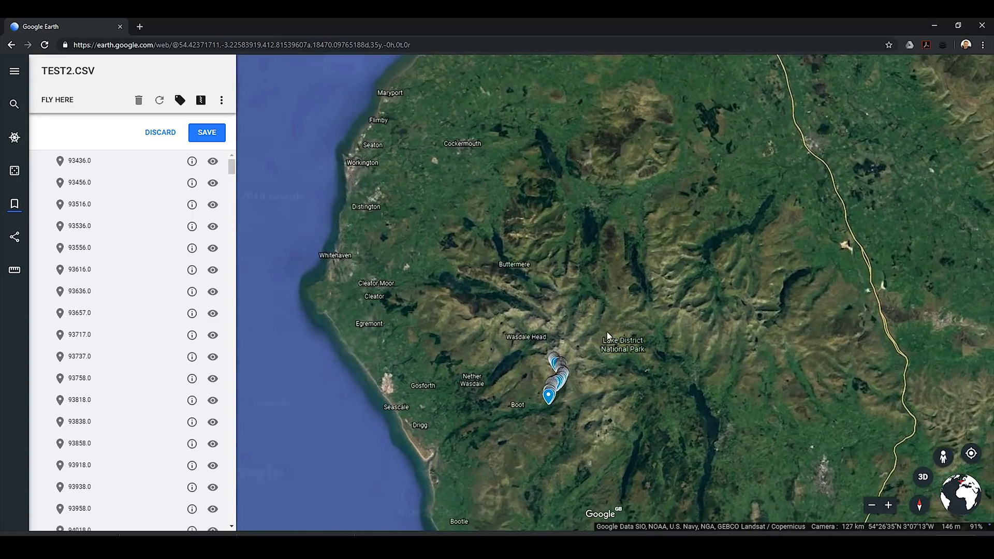
scroll(582, 325, "up", 3)
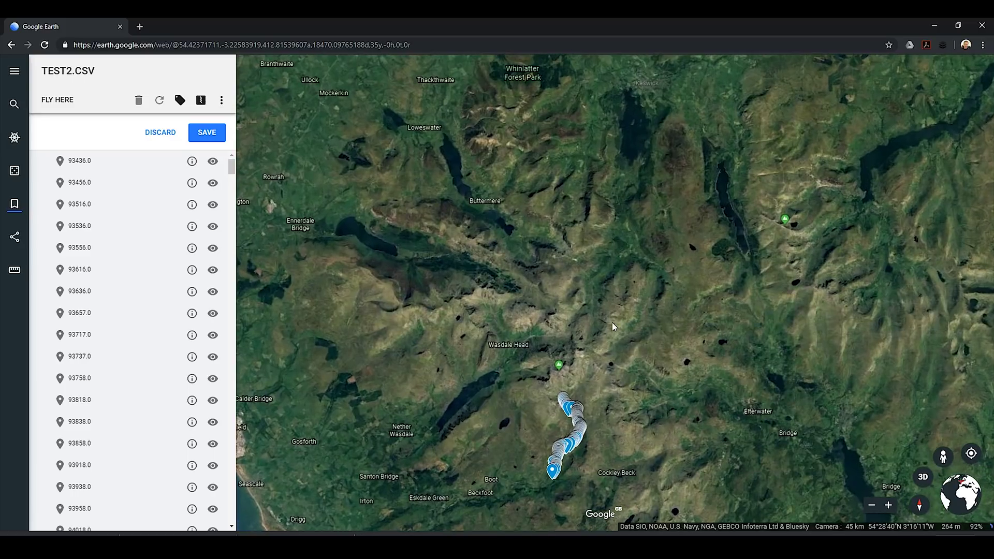
scroll(510, 337, "up", 2)
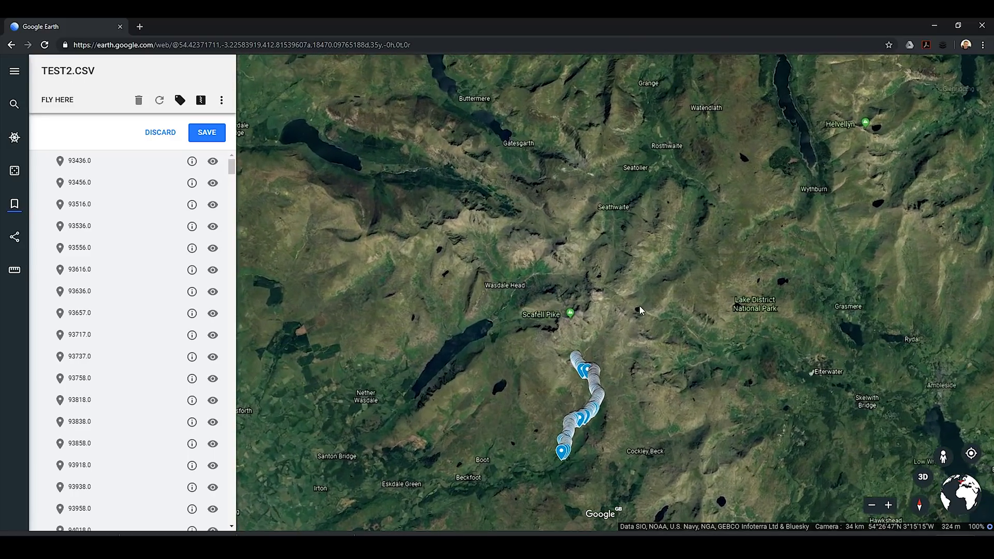
scroll(633, 335, "up", 2)
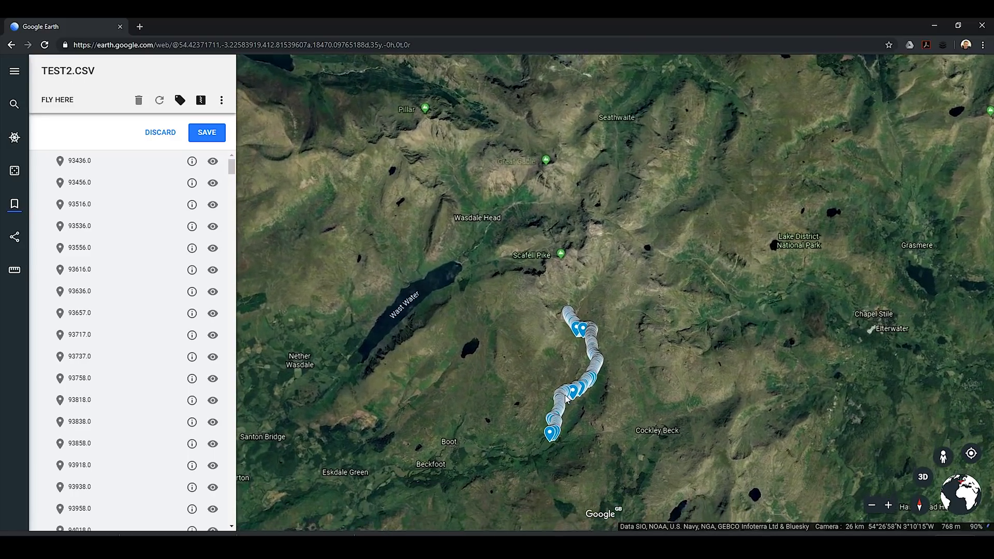
scroll(565, 400, "up", 3)
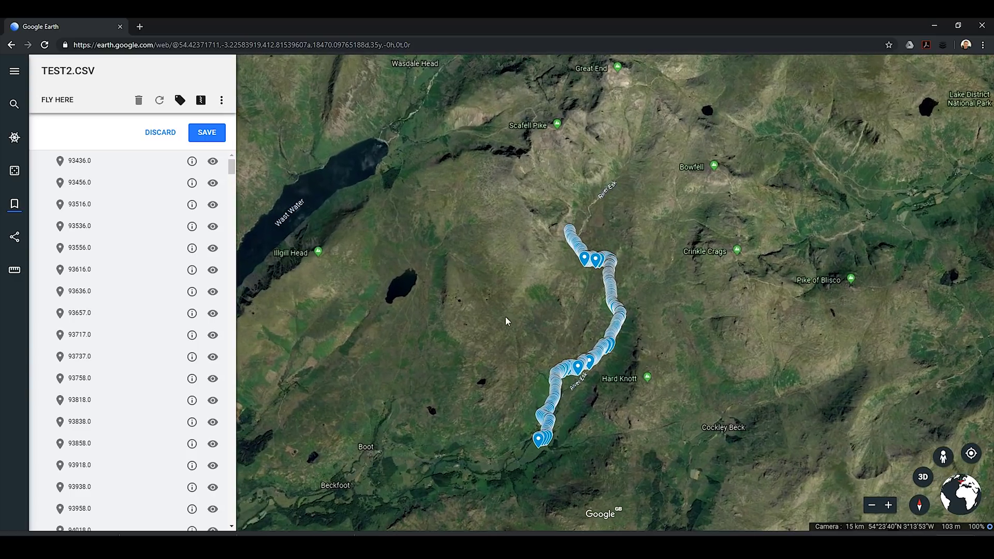
- Inspect the track's southern start at the roadside parking area and follow its lower section northward along the River Esk
scroll(558, 377, "up", 3)
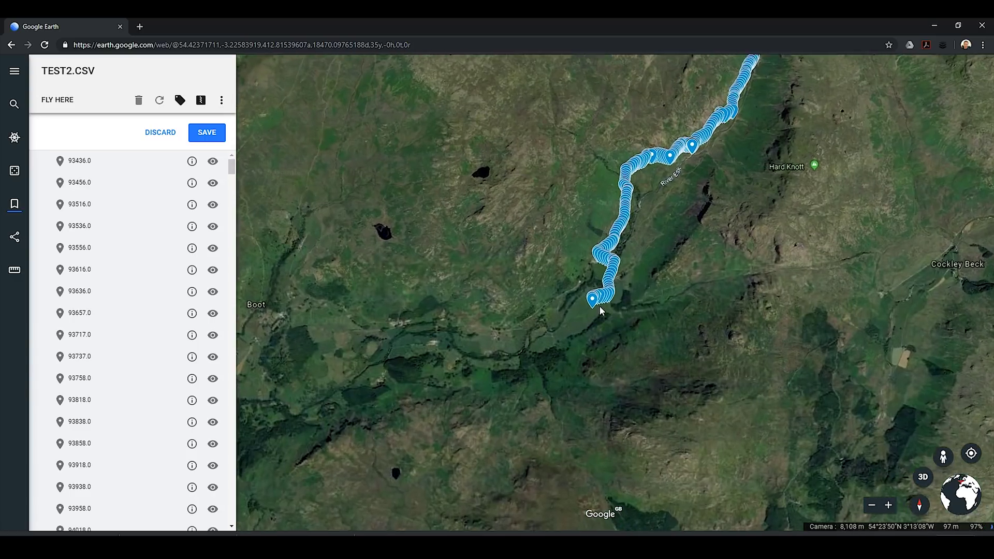
scroll(599, 310, "up", 4)
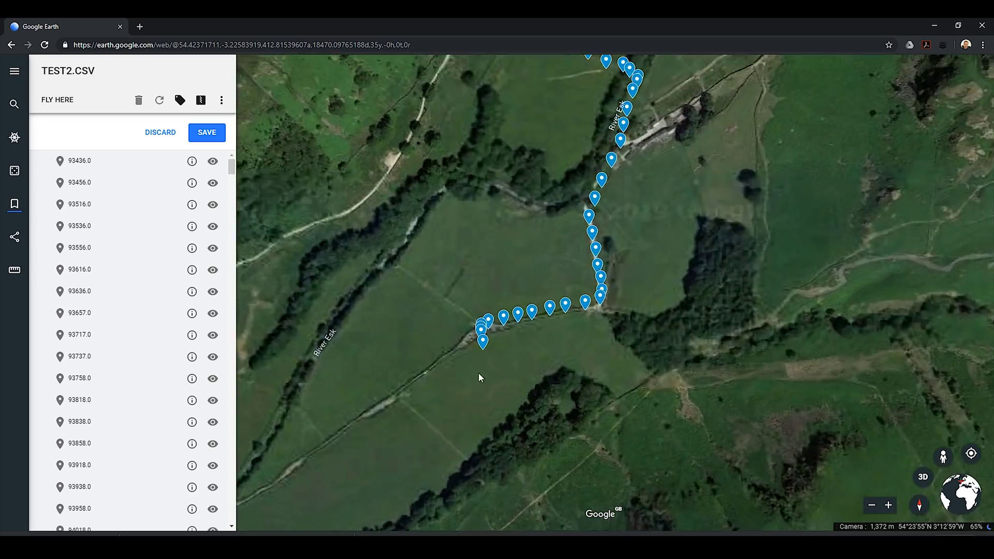
scroll(479, 378, "up", 3)
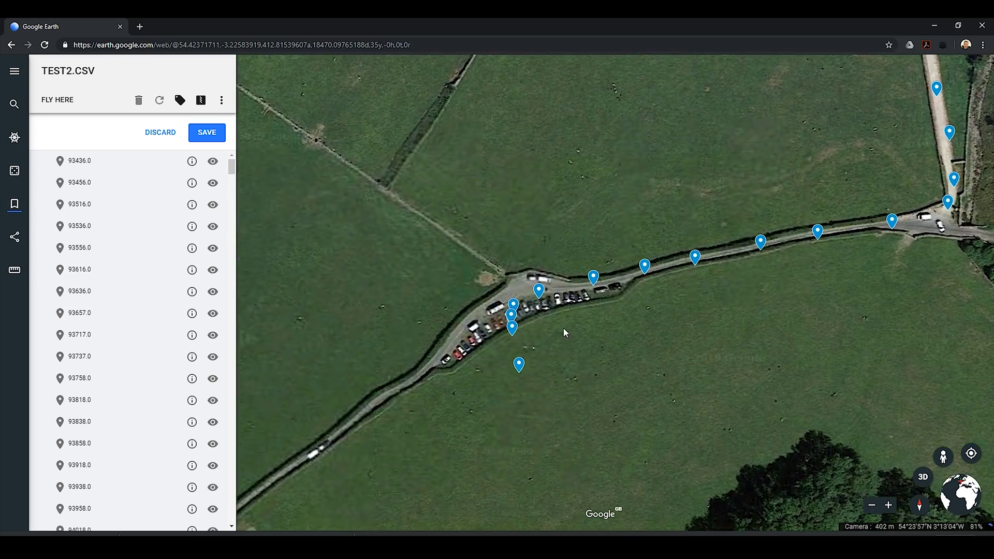
scroll(563, 332, "down", 5)
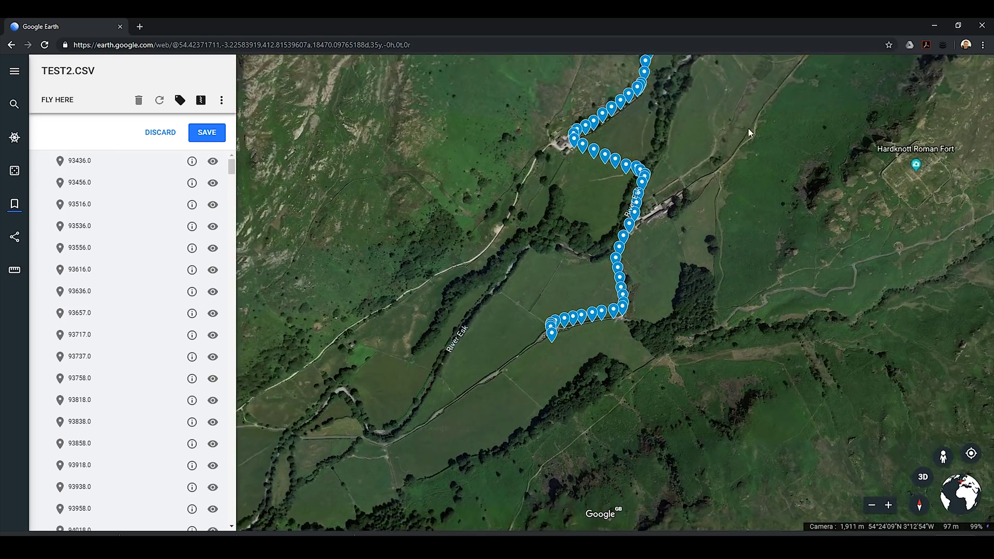
left_click_drag(748, 133, 711, 400)
left_click_drag(726, 148, 684, 405)
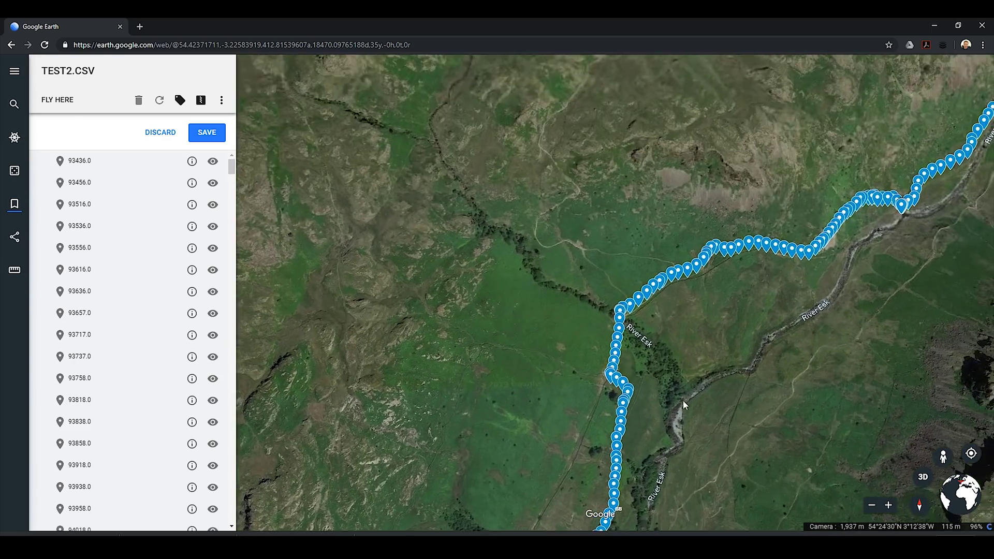
scroll(686, 351, "down", 5)
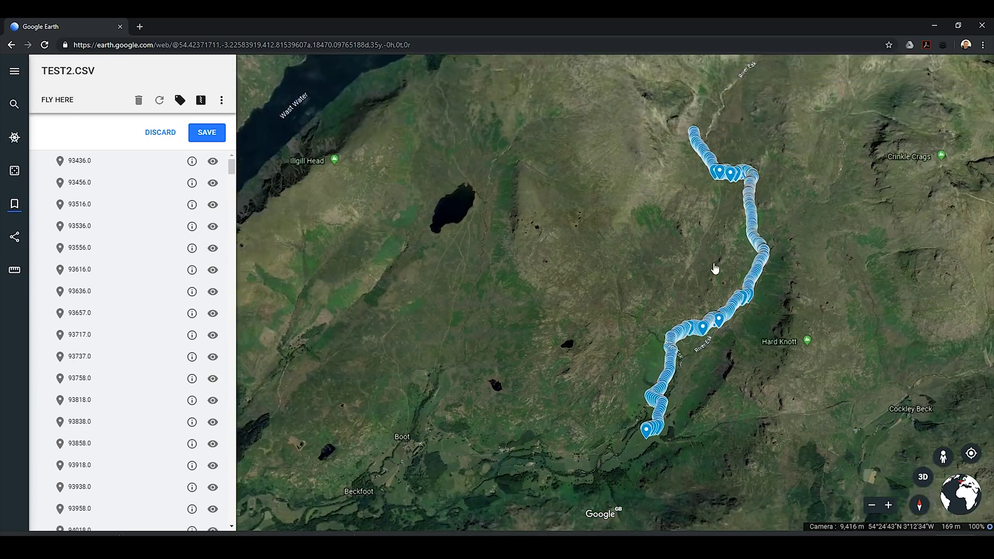
- Show the recorded GPS details of several points on the lower track, including its southernmost point, to compare their altitudes
left_click_drag(813, 222, 763, 195)
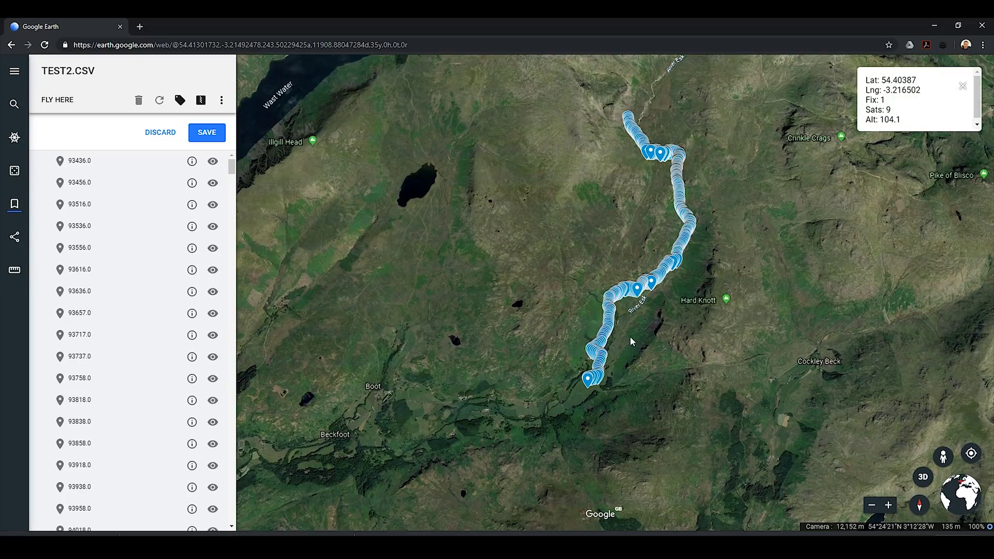
scroll(577, 385, "up", 3)
left_click(599, 386)
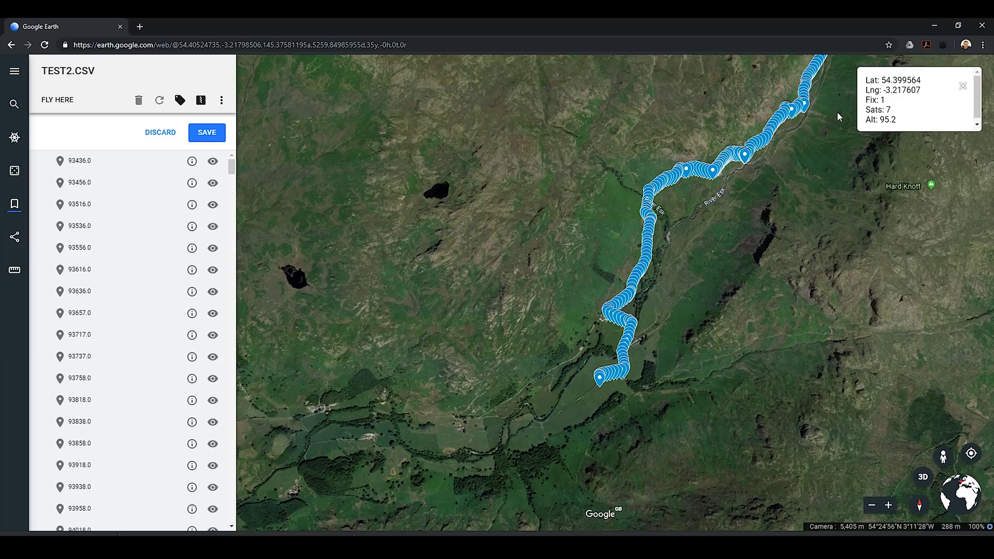
left_click(652, 252)
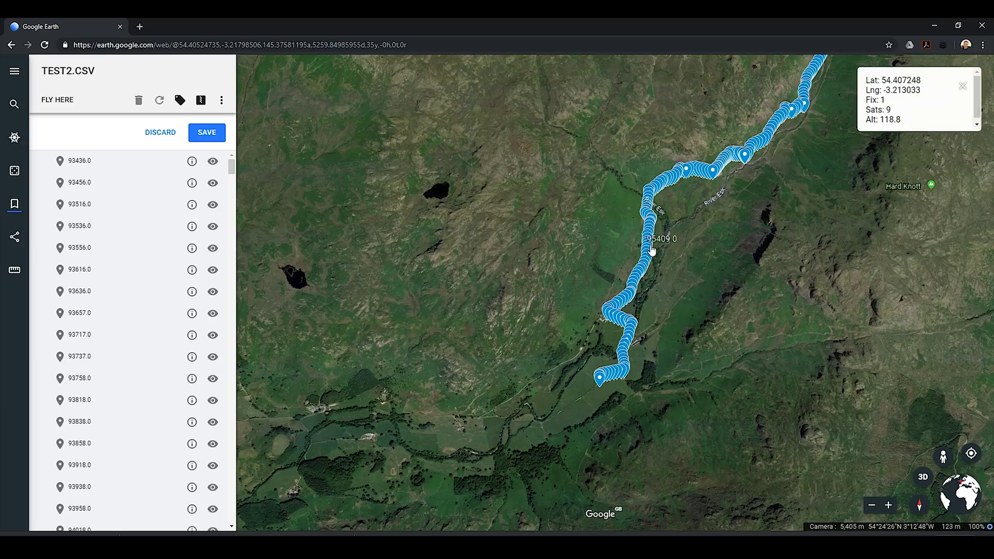
left_click(697, 174)
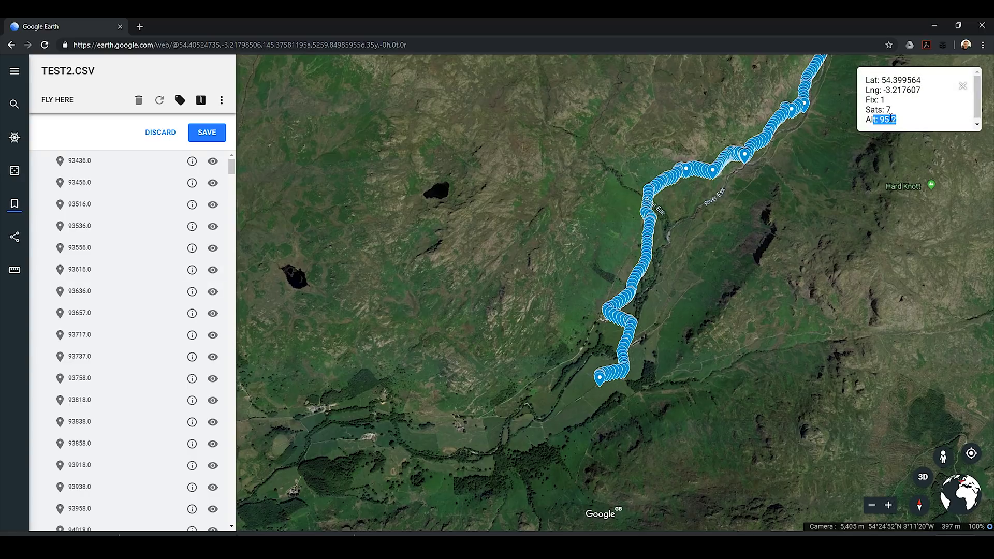
- Examine the whole track in relation to Scafell Pike and inspect the paths around the summit closely
left_click_drag(759, 195, 678, 259)
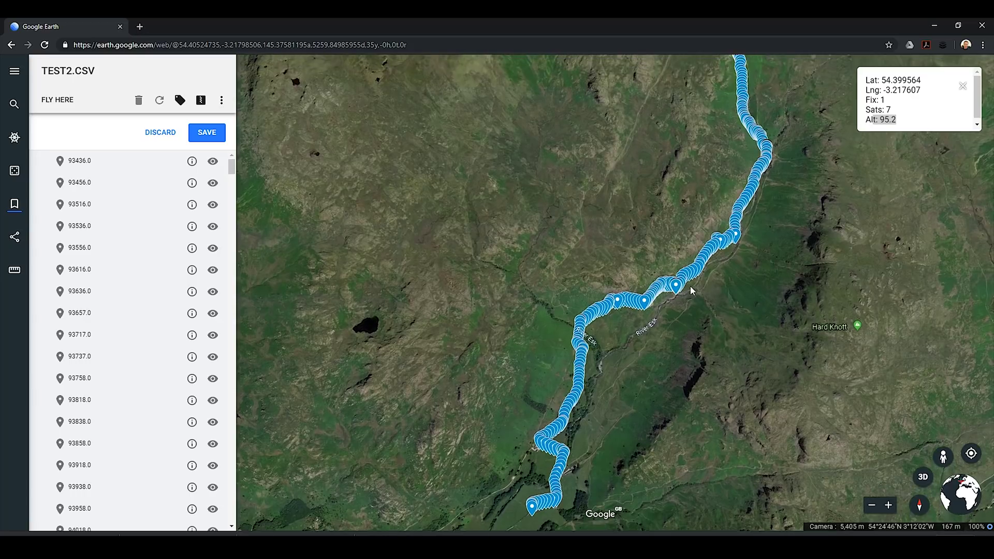
scroll(669, 272, "down", 3)
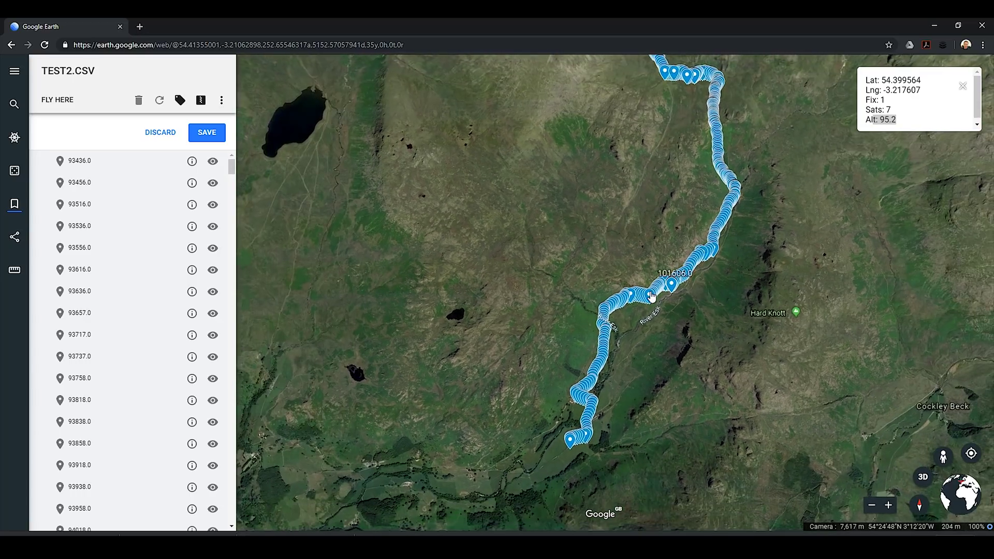
scroll(651, 293, "down", 2)
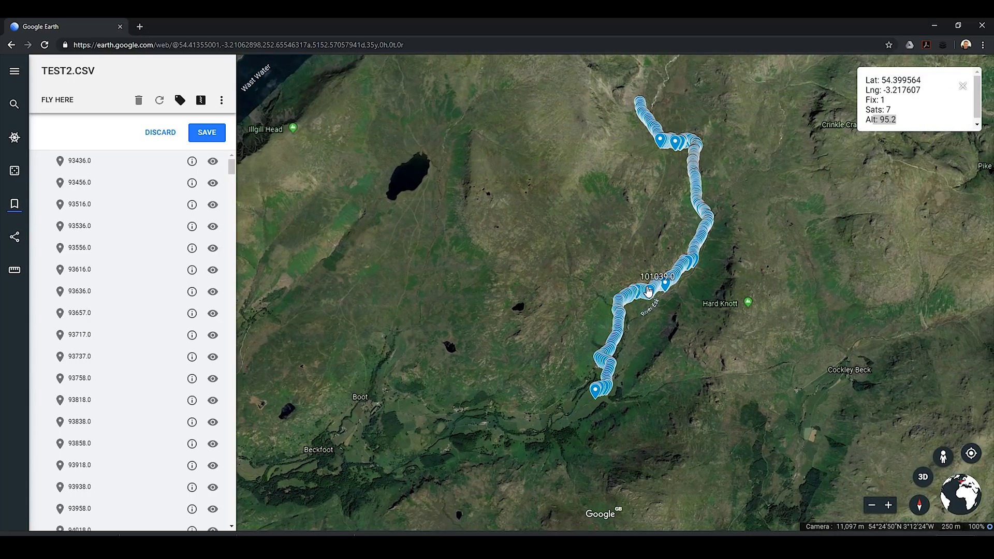
scroll(649, 291, "down", 3)
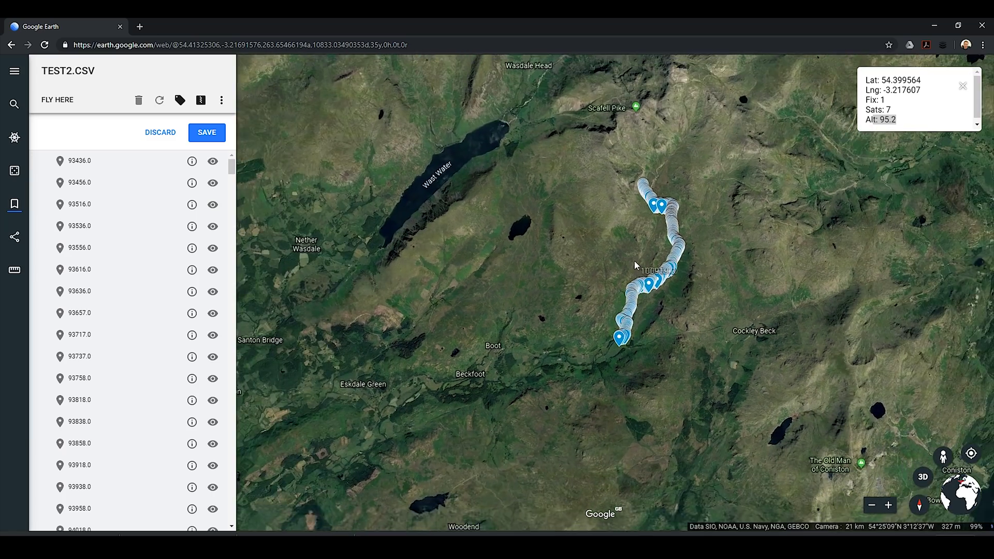
scroll(626, 236, "down", 1)
scroll(636, 132, "up", 3)
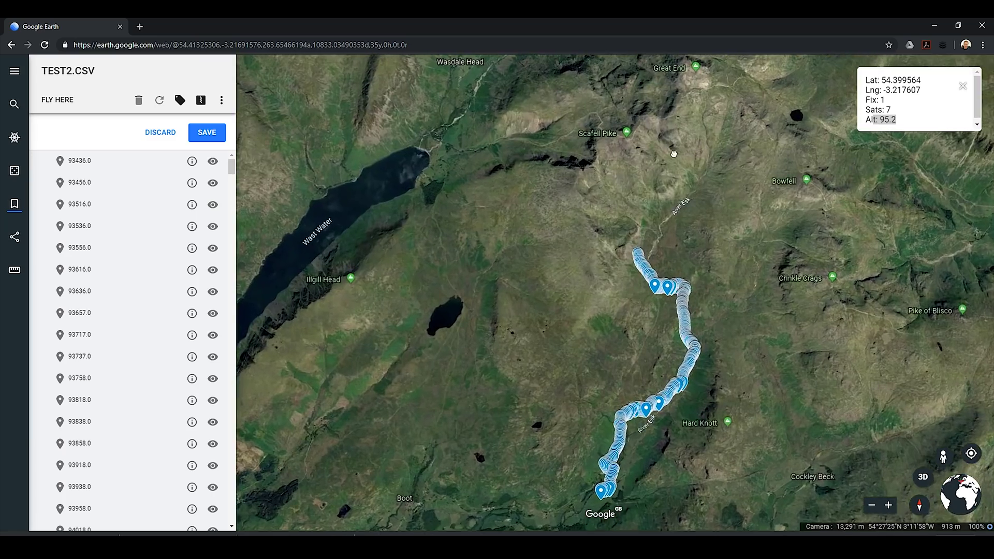
left_click_drag(677, 141, 682, 256)
scroll(668, 269, "up", 3)
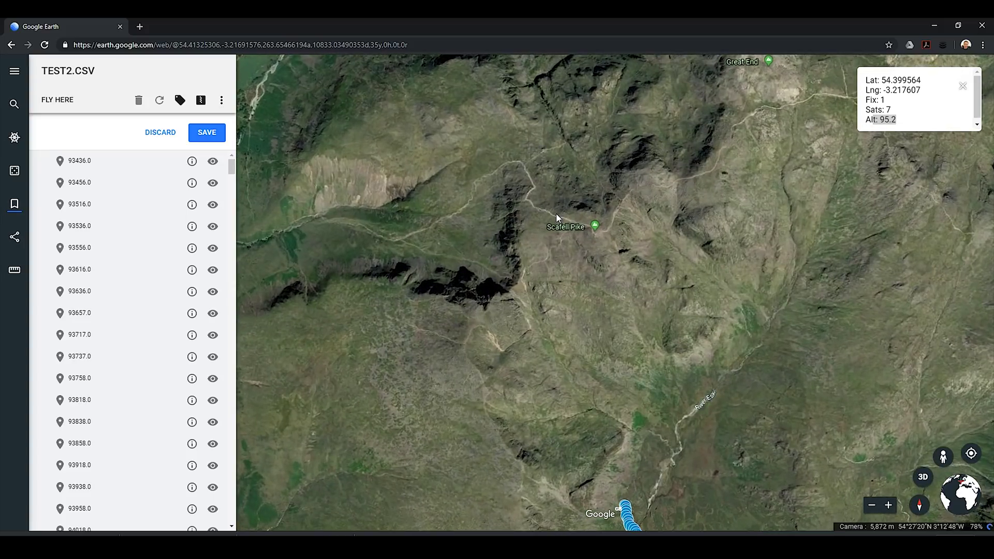
scroll(532, 206, "up", 2)
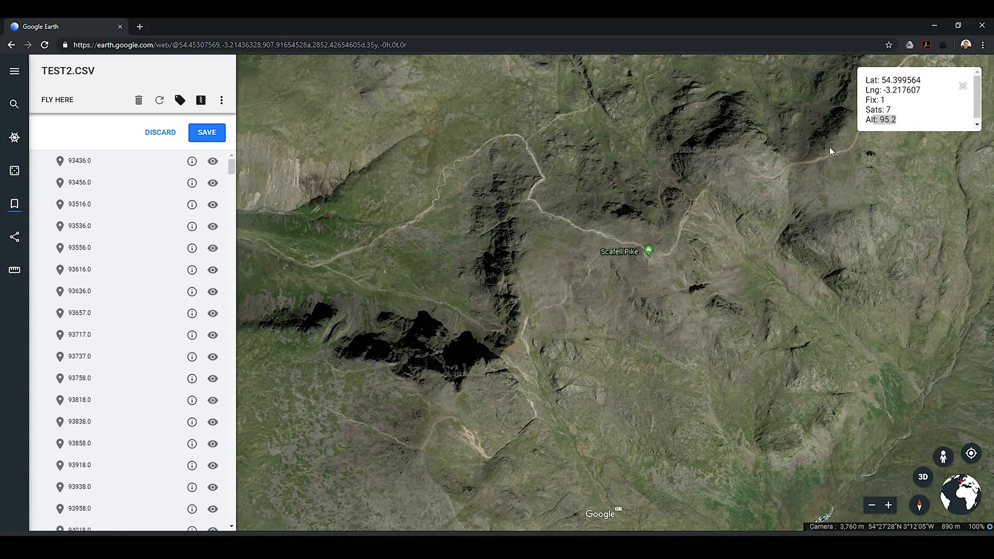
- Trace the route from Scafell Pike past the track's northern end and inspect the individual points beside the River Esk
left_click_drag(648, 383, 690, 162)
left_click_drag(724, 340, 730, 195)
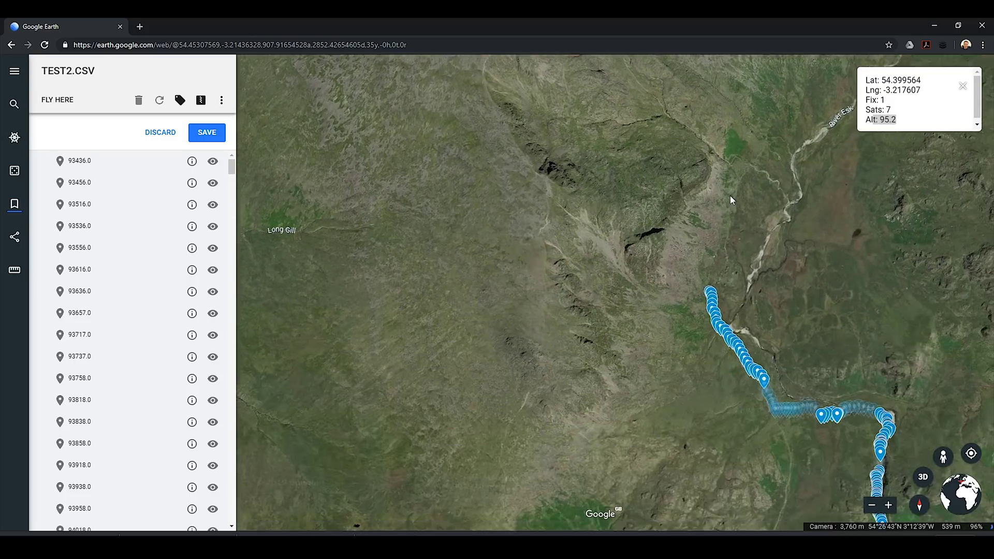
left_click_drag(750, 366, 572, 200)
left_click_drag(582, 413, 566, 233)
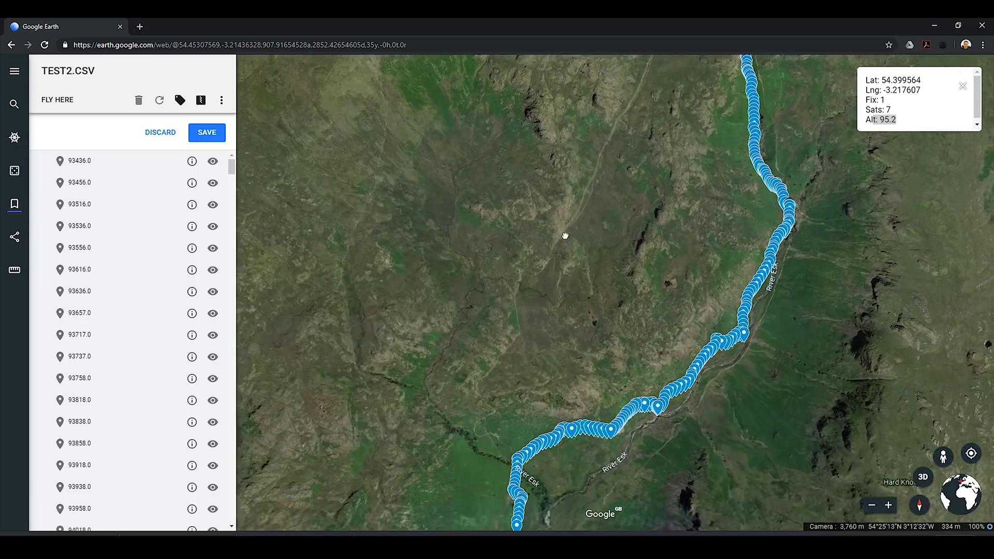
left_click_drag(591, 339, 544, 444)
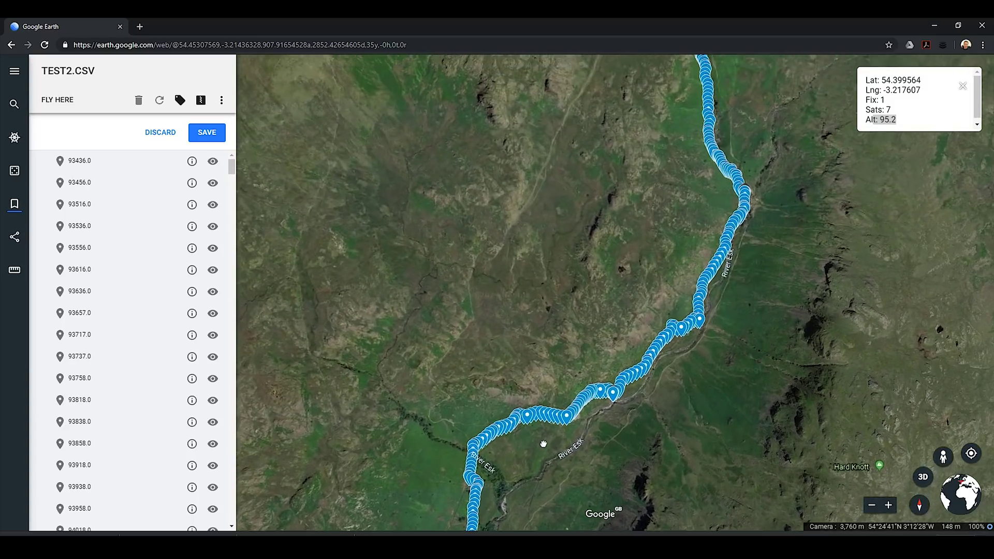
left_click_drag(592, 302, 546, 282)
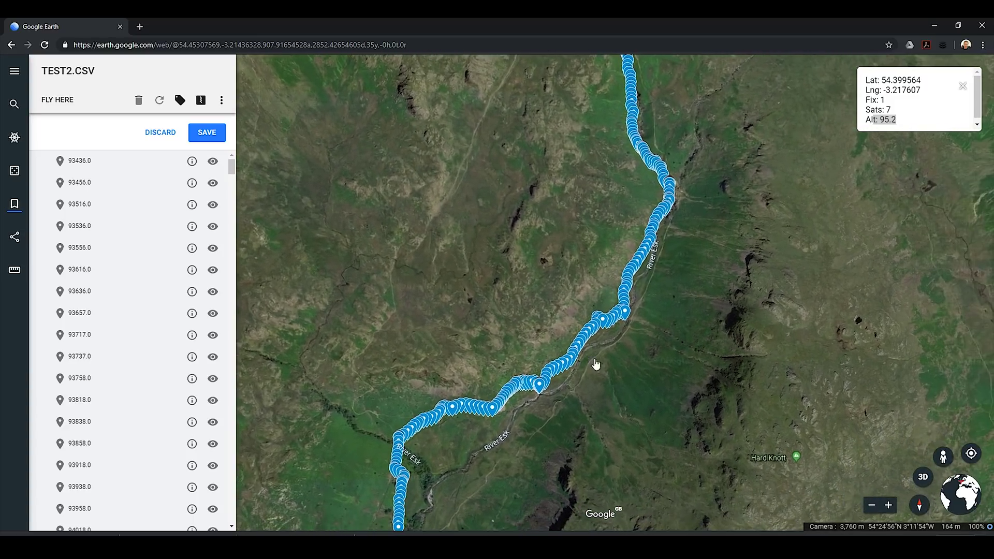
scroll(595, 364, "up", 1)
scroll(539, 391, "up", 5)
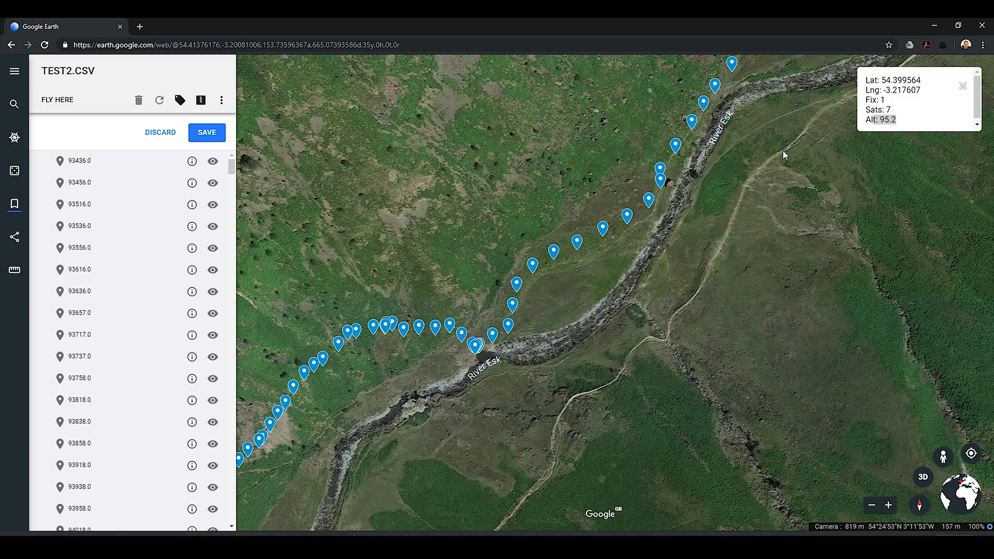
- Follow the track points northward beside the River Esk and compare them with the footpath on the opposite bank
left_click_drag(783, 152, 582, 417)
left_click_drag(734, 281, 726, 160)
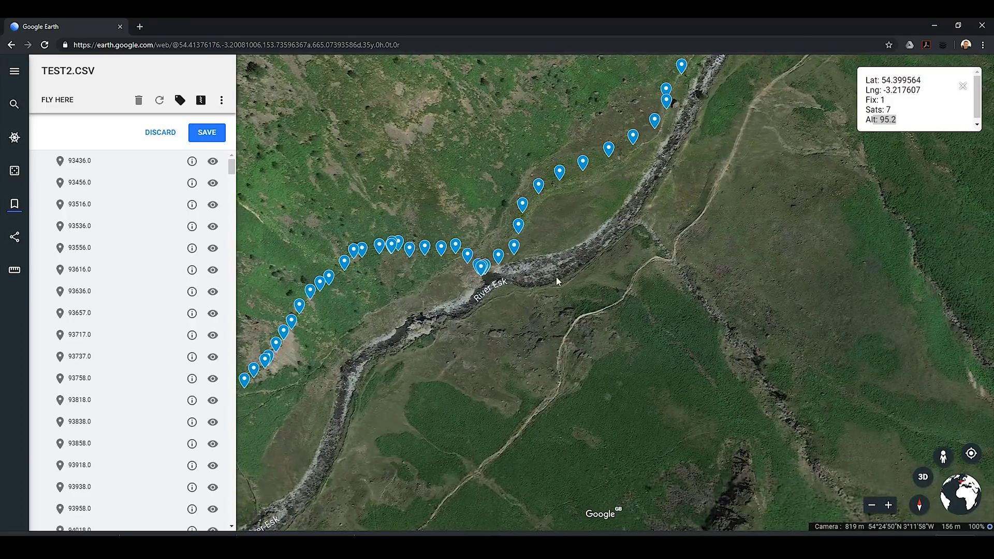
left_click_drag(654, 206, 474, 352)
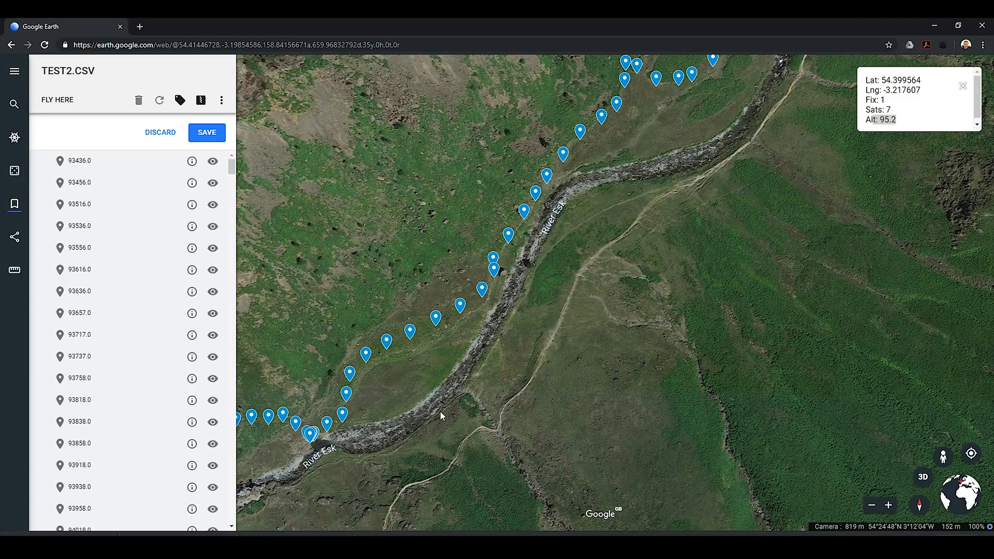
left_click_drag(692, 154, 453, 449)
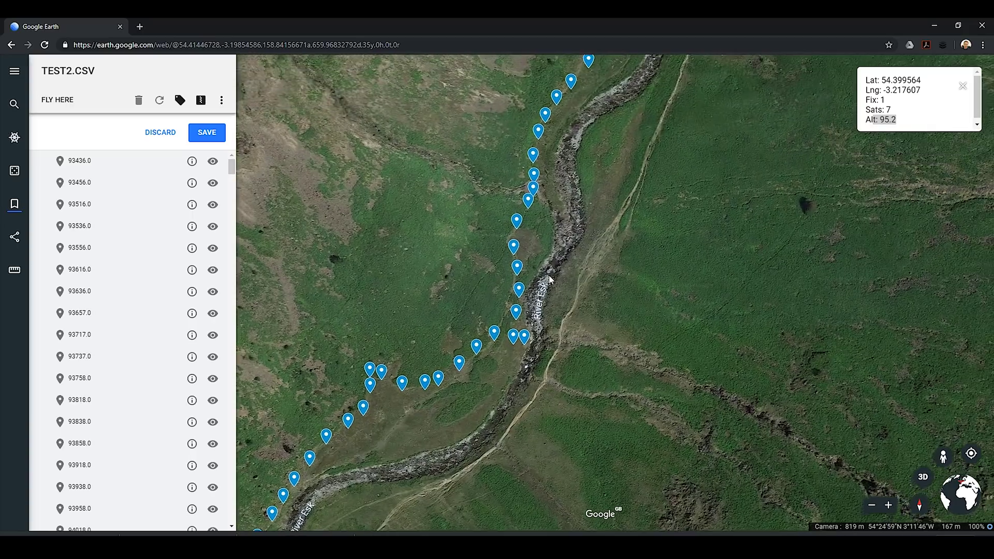
left_click_drag(625, 116, 604, 309)
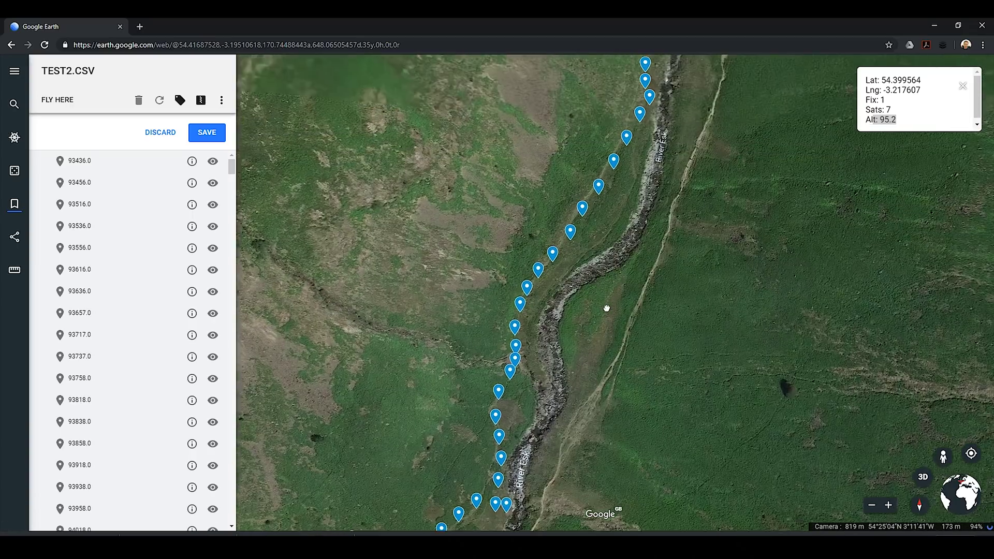
left_click_drag(659, 187, 595, 387)
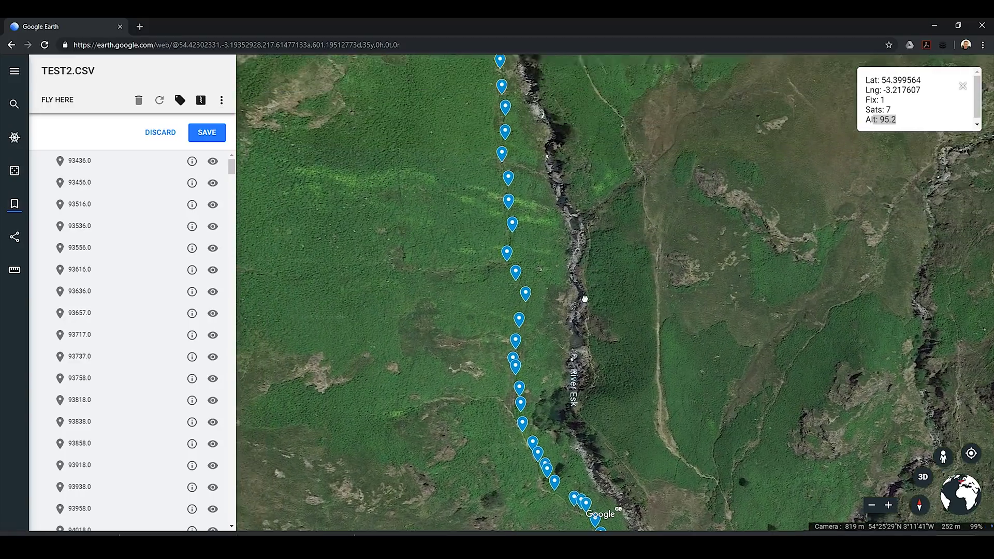
- Inspect the individual track points closely along the narrow, wooded section of the River Esk
scroll(558, 269, "up", 3)
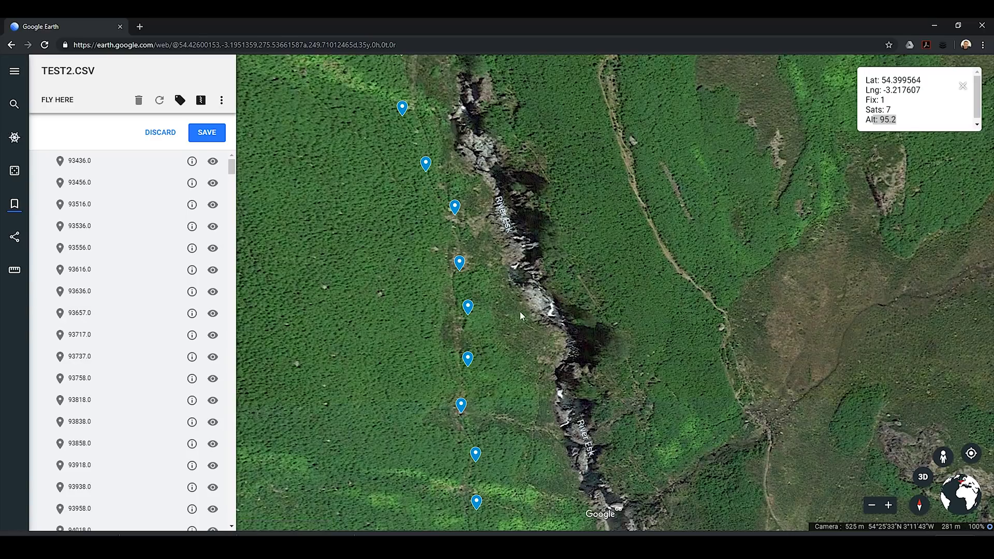
left_click_drag(506, 179, 545, 342)
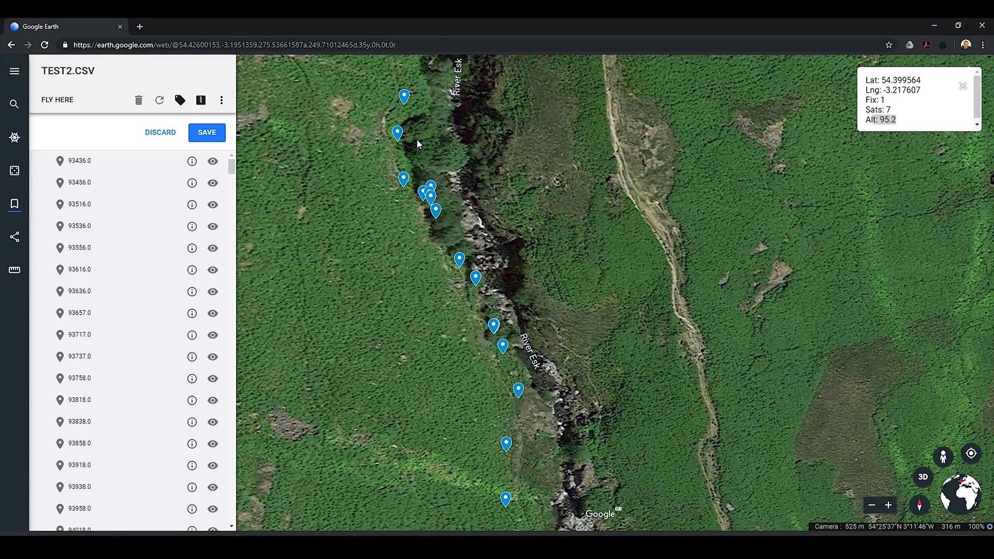
scroll(507, 279, "down", 2)
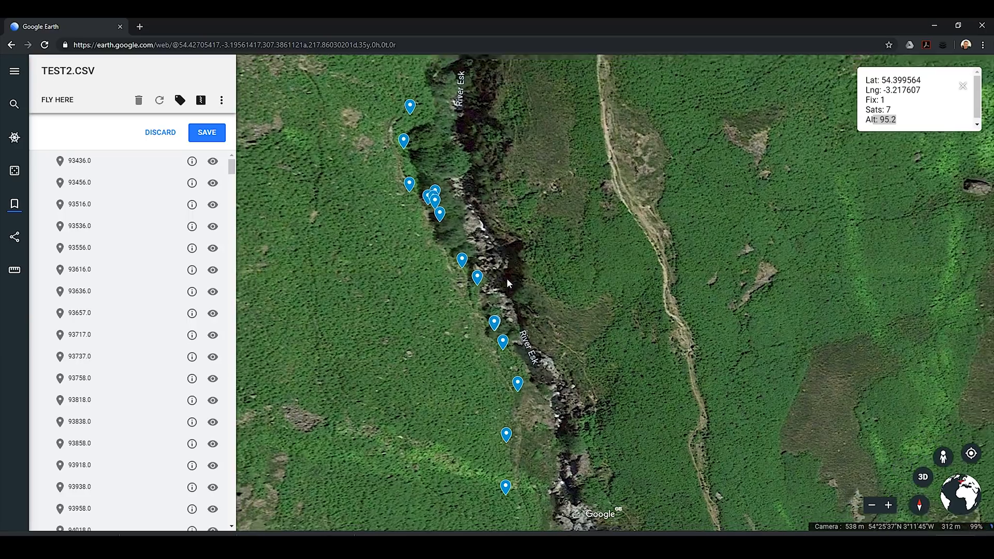
left_click_drag(408, 177, 451, 409)
scroll(446, 228, "up", 2)
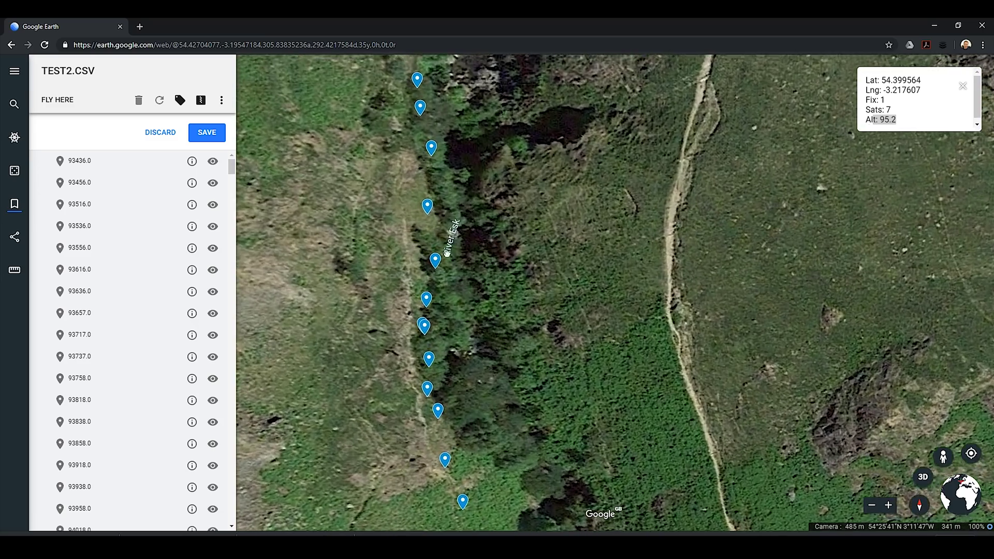
left_click_drag(447, 254, 483, 458)
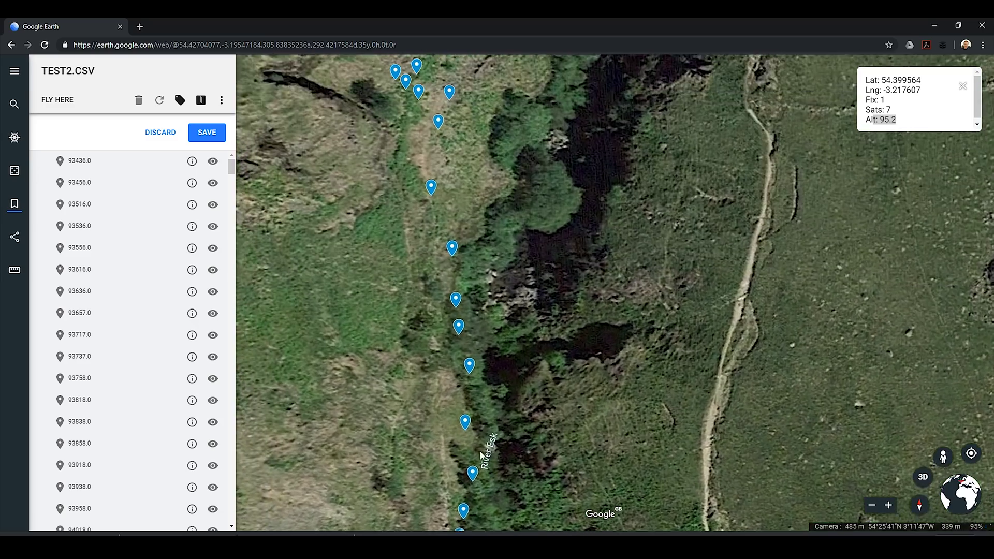
scroll(487, 262, "down", 2)
left_click_drag(527, 202, 503, 308)
scroll(475, 167, "down", 2)
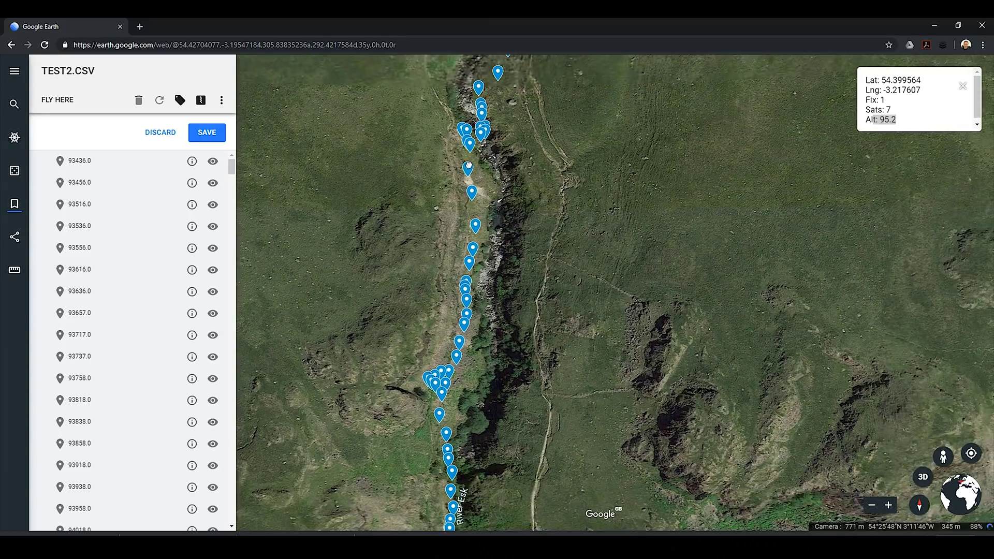
- Examine the points where the track crosses the River Esk and turns west past the gravel river bend
left_click_drag(475, 138, 493, 321)
scroll(483, 311, "up", 2)
scroll(483, 312, "up", 1)
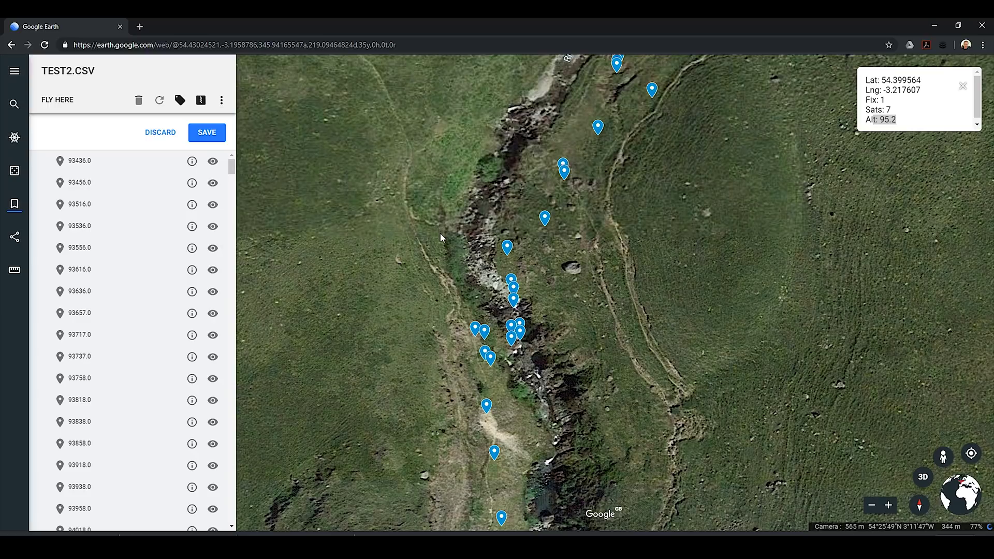
left_click_drag(579, 170, 386, 366)
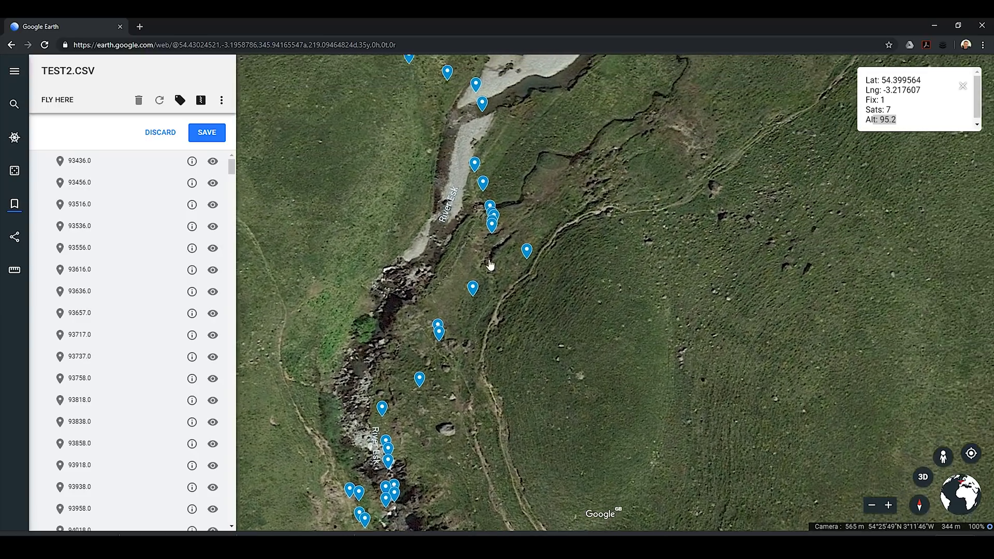
scroll(376, 209, "down", 5)
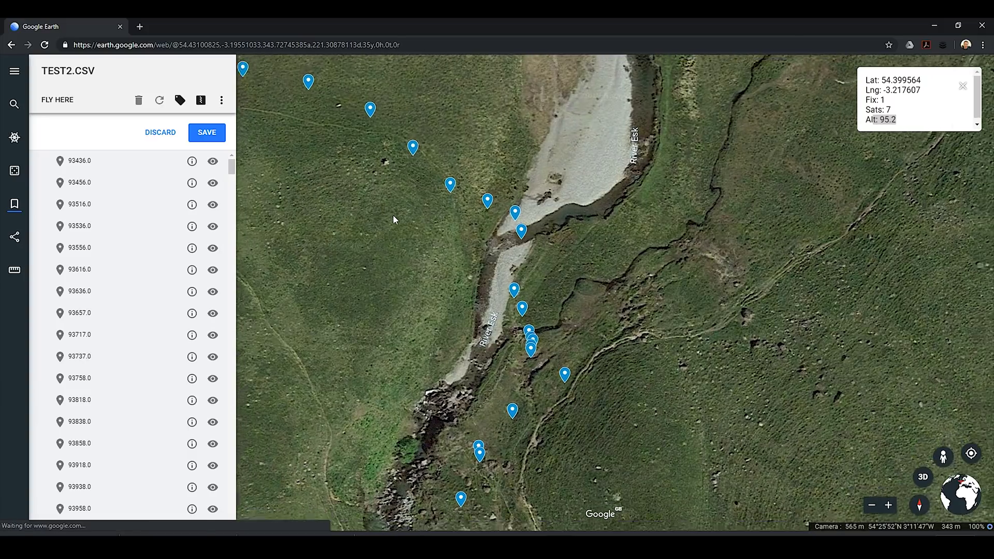
scroll(531, 314, "down", 5)
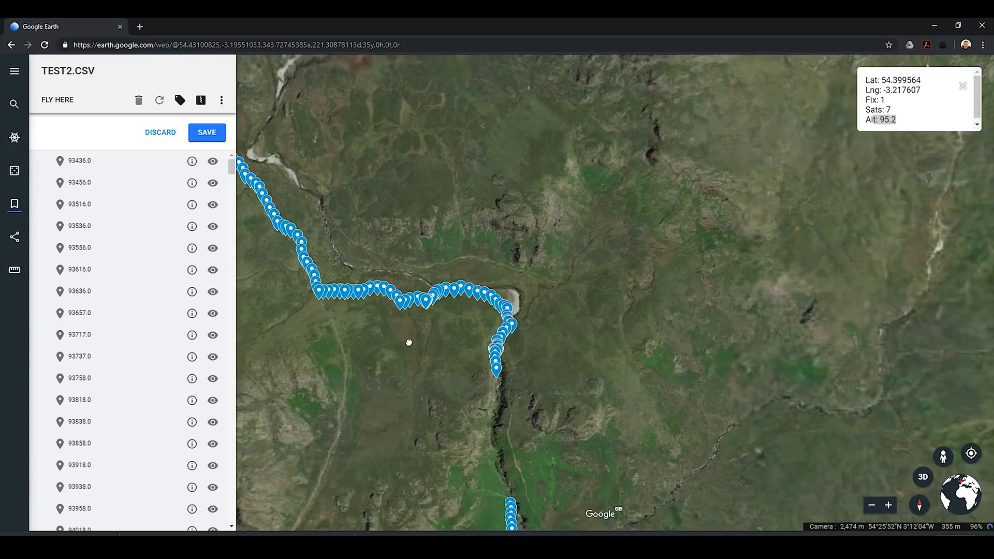
scroll(496, 409, "up", 3)
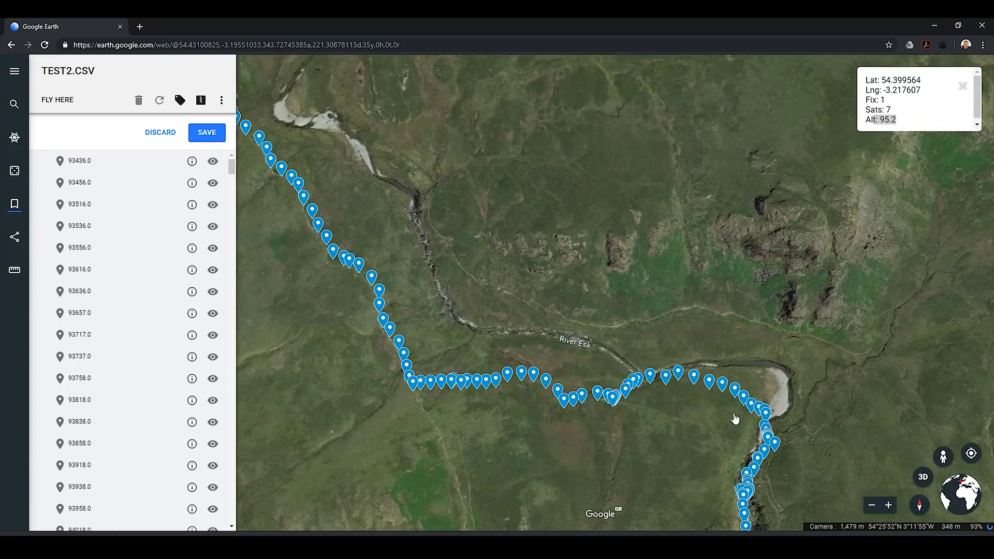
- Follow the track to its northern end and show the recorded GPS details of a point there
left_click_drag(465, 299, 590, 378)
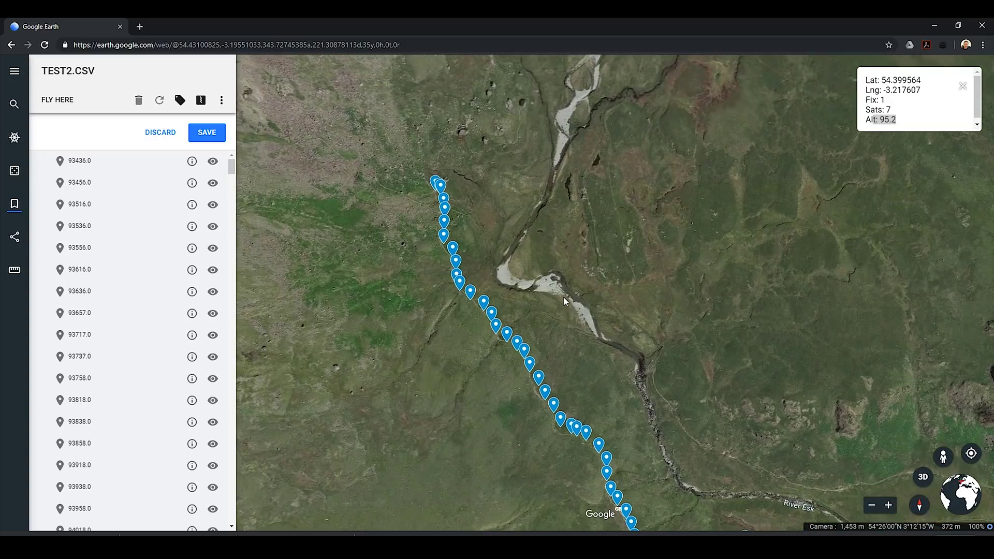
scroll(528, 251, "up", 2)
left_click_drag(522, 248, 530, 359)
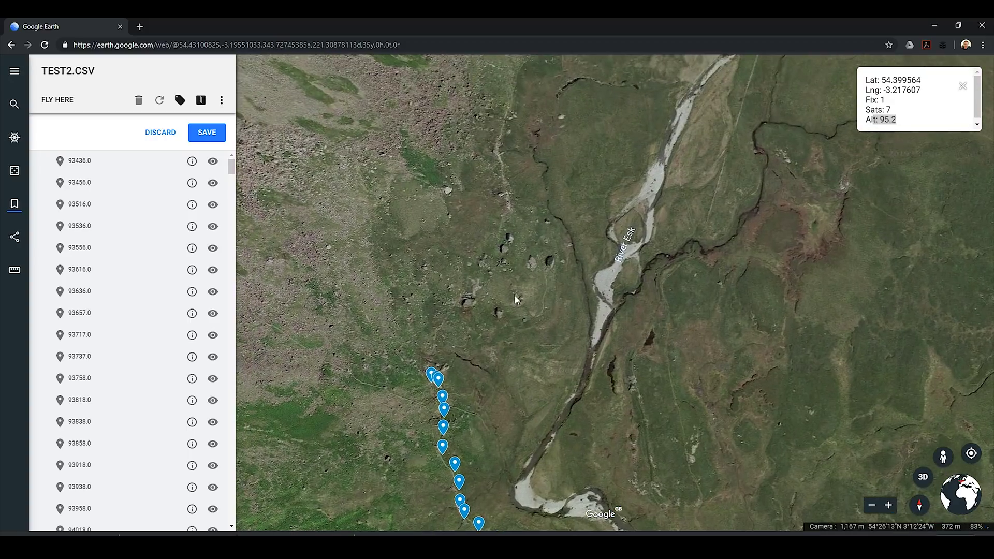
scroll(515, 293, "up", 4)
scroll(506, 278, "down", 2)
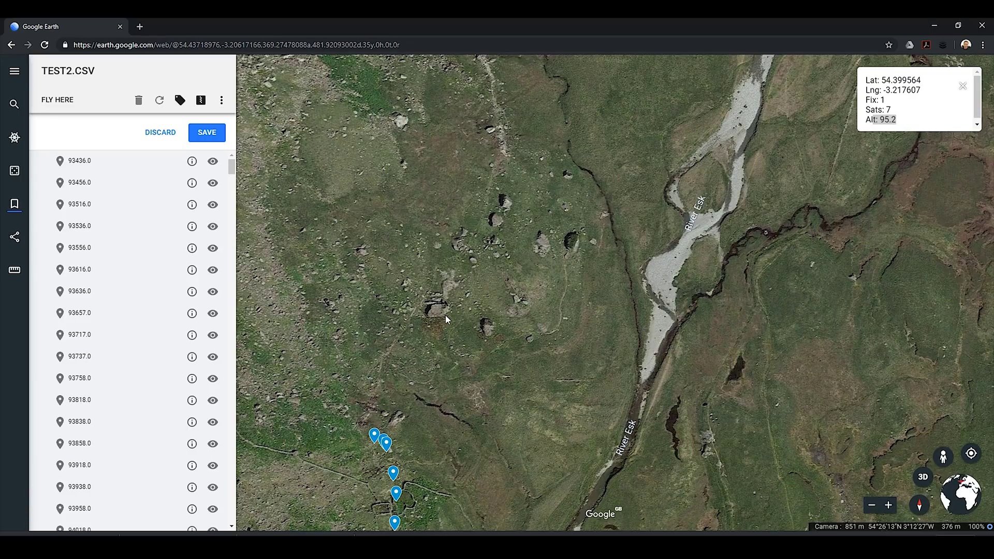
scroll(446, 316, "up", 2)
scroll(446, 320, "down", 3)
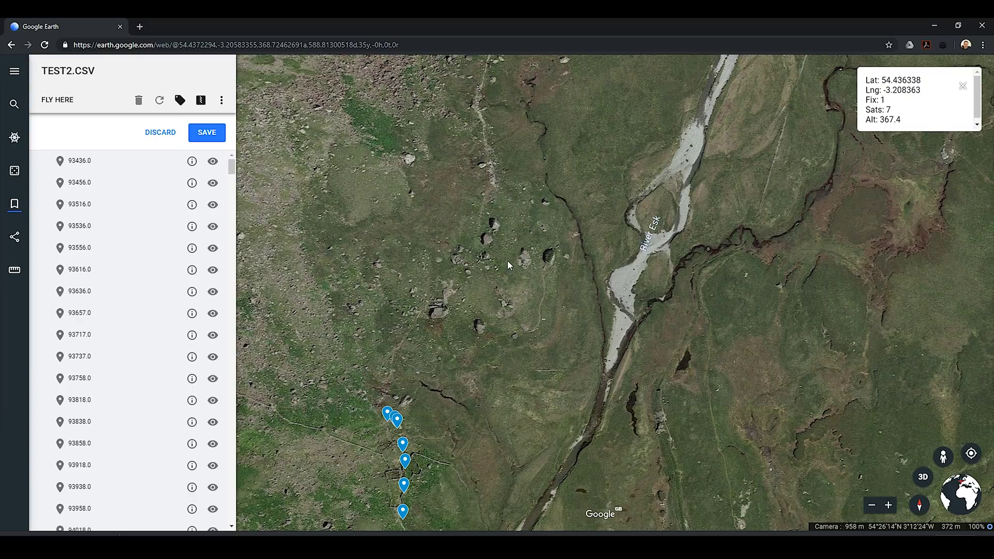
- Examine the terrain and the River Esk valley around the track's northern end
scroll(410, 346, "down", 3)
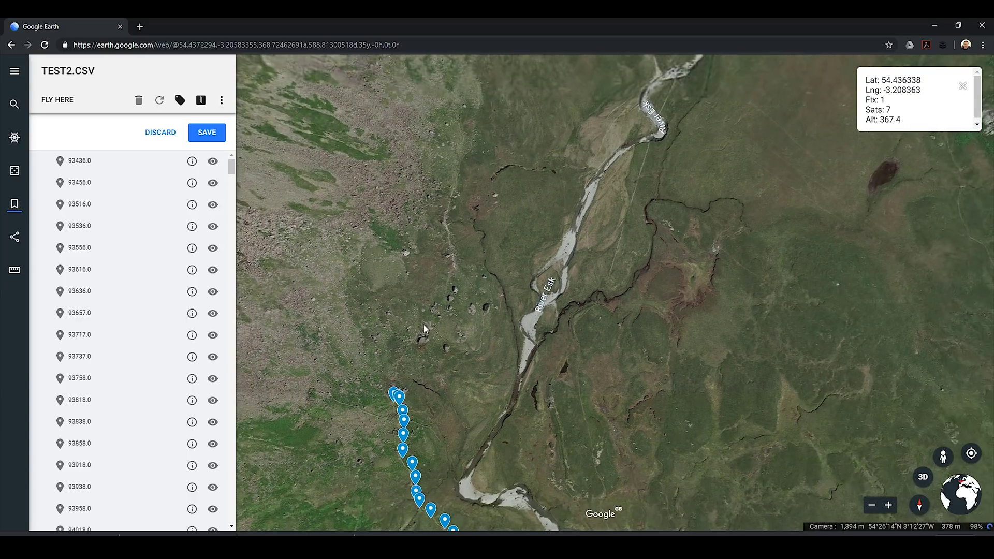
left_click_drag(424, 324, 482, 382)
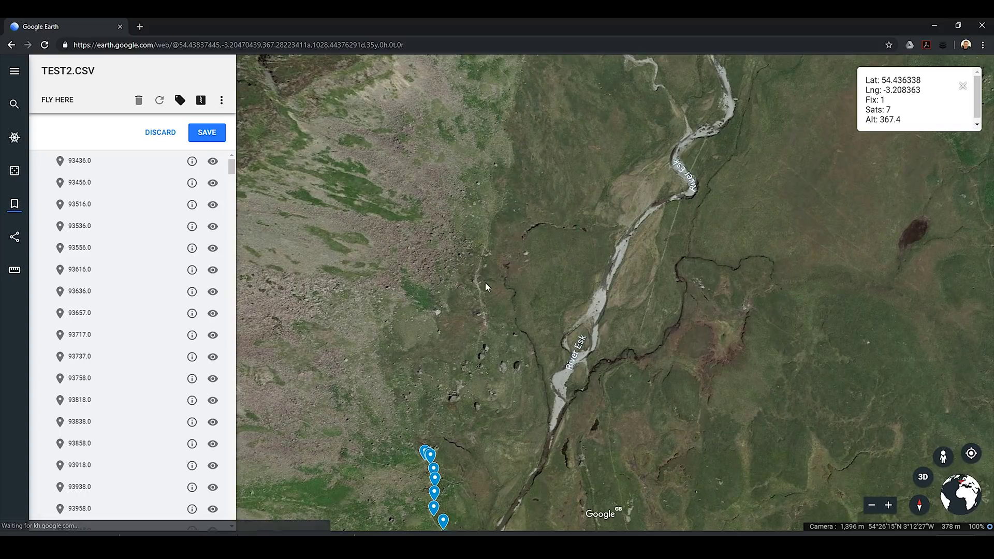
scroll(539, 260, "down", 3)
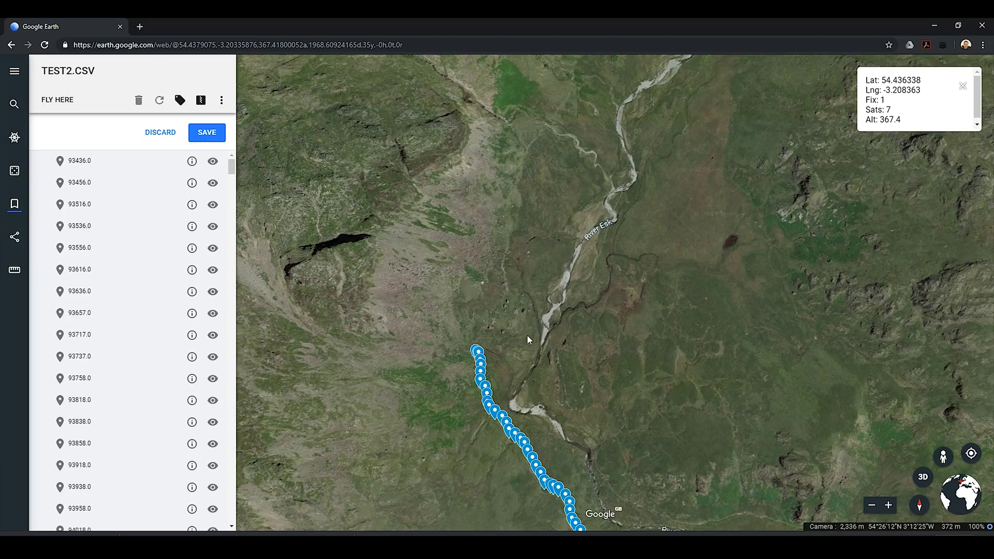
scroll(500, 306, "down", 3)
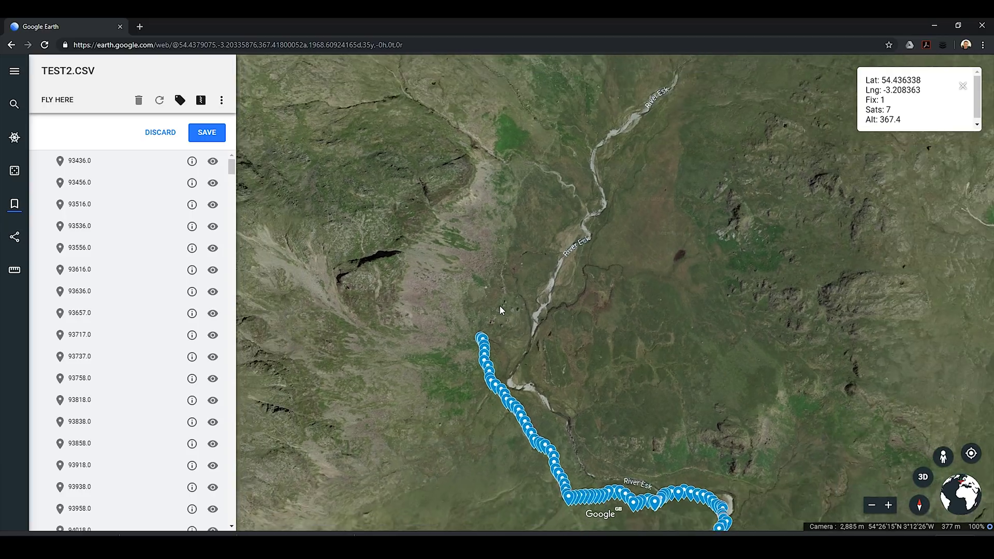
- Review the whole track from its northern end down to its southern start near Hardknott Roman Fort and back
left_click_drag(592, 393, 546, 106)
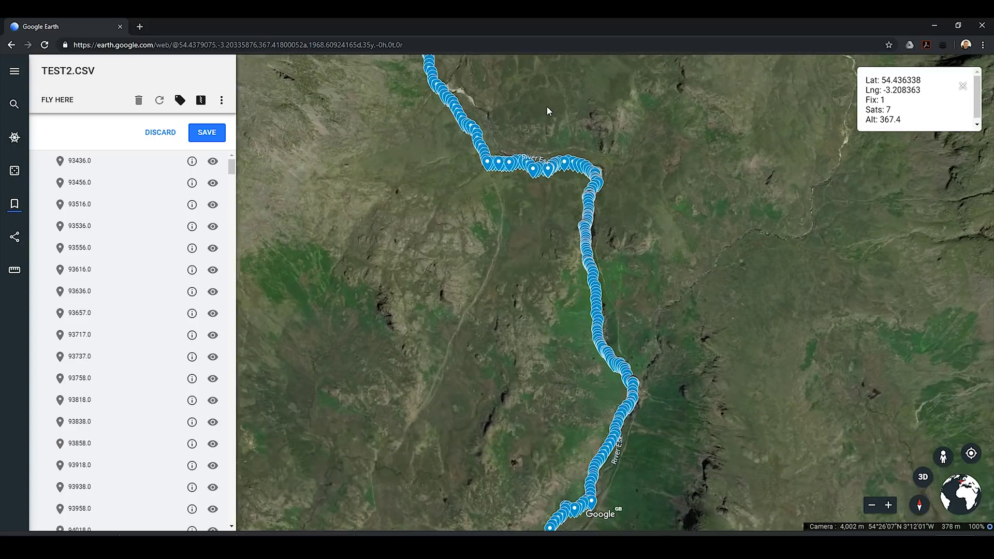
left_click_drag(520, 258, 540, 97)
left_click_drag(498, 172, 501, 148)
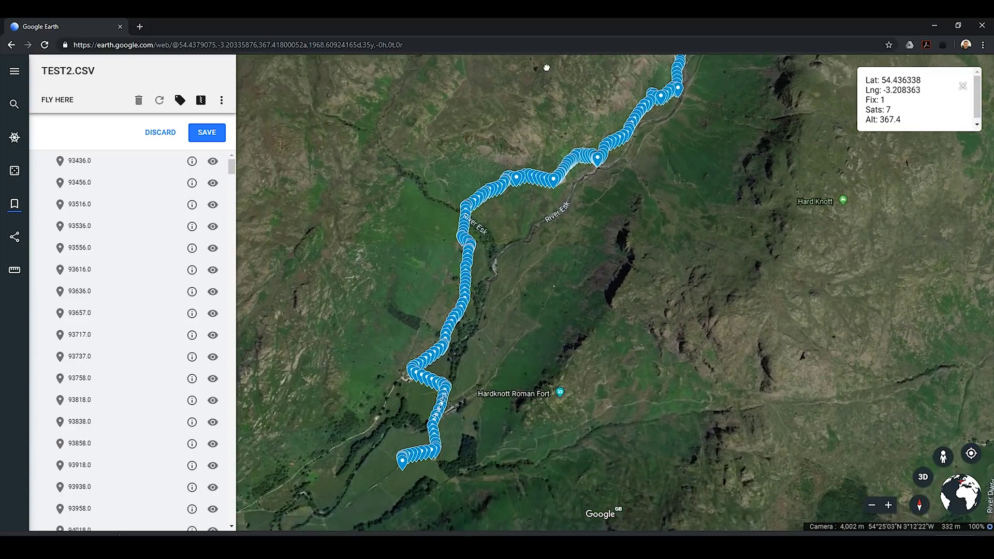
left_click_drag(491, 220, 534, 396)
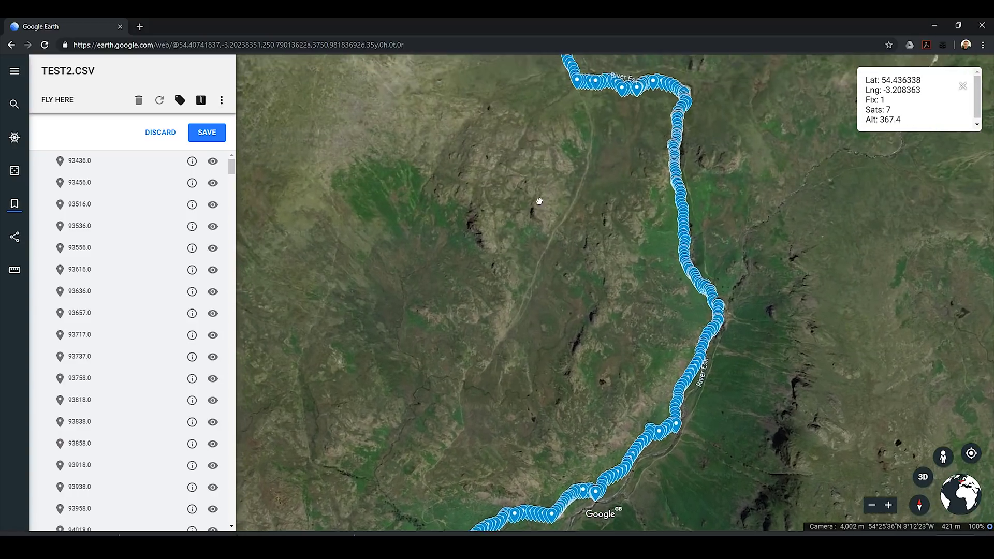
left_click_drag(537, 200, 542, 442)
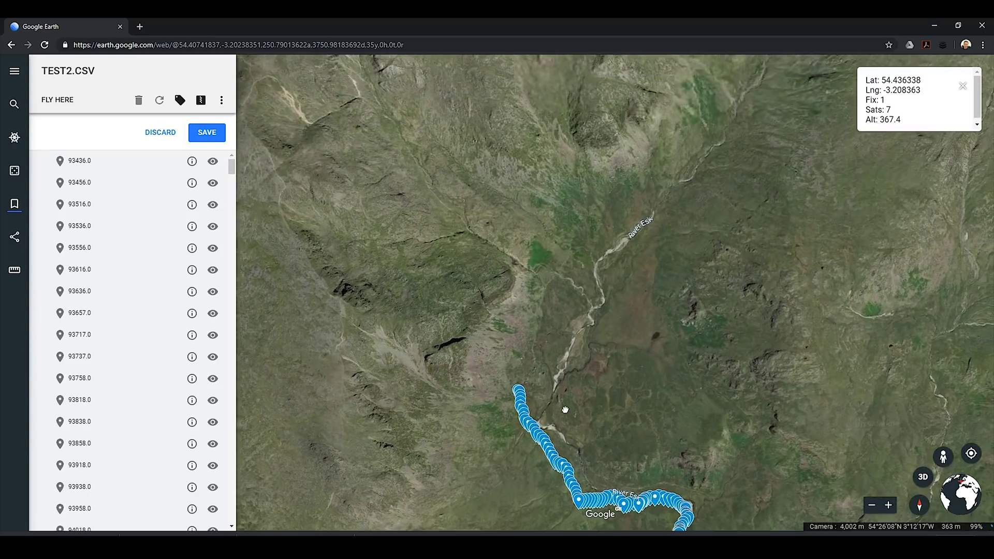
- Examine the terrain and paths between the track's northern end, the upper River Esk and the Scafell Pike summit
left_click_drag(565, 410, 592, 433)
scroll(585, 393, "down", 2)
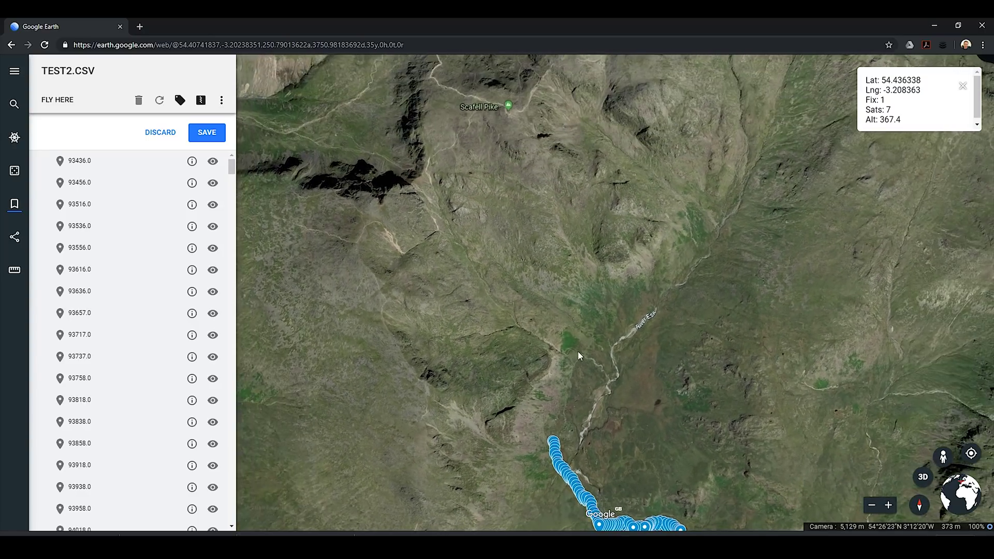
left_click_drag(601, 299, 579, 247)
left_click_drag(570, 350, 552, 296)
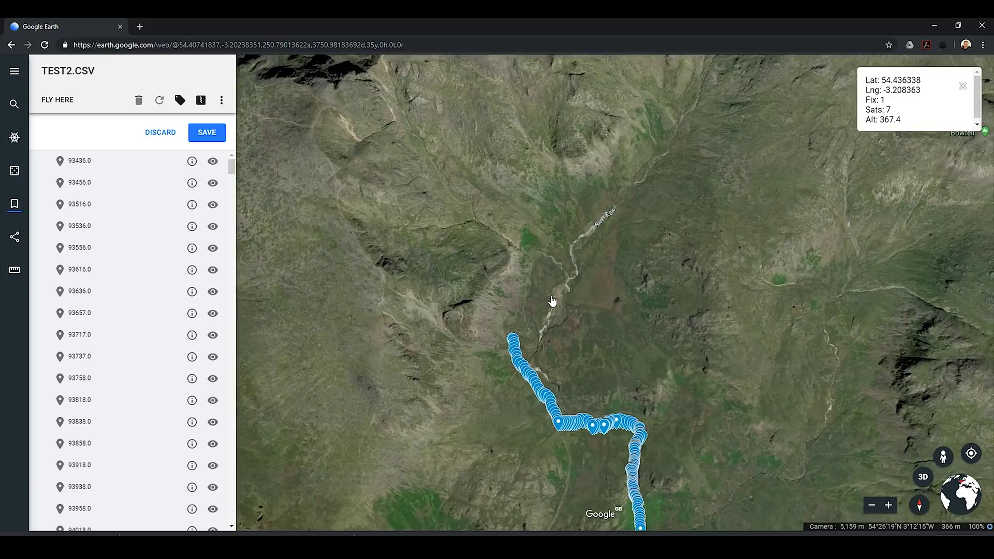
scroll(552, 301, "up", 3)
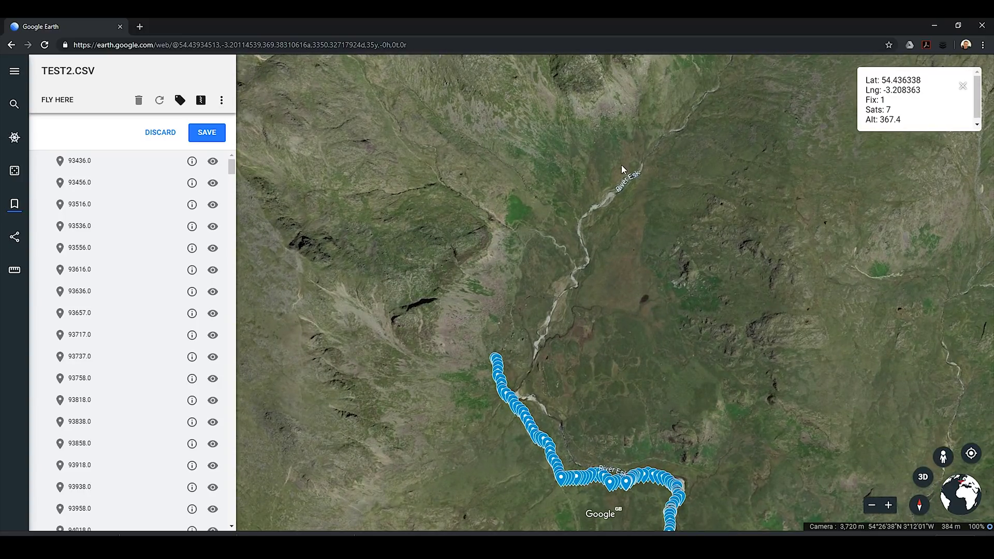
left_click_drag(621, 165, 555, 386)
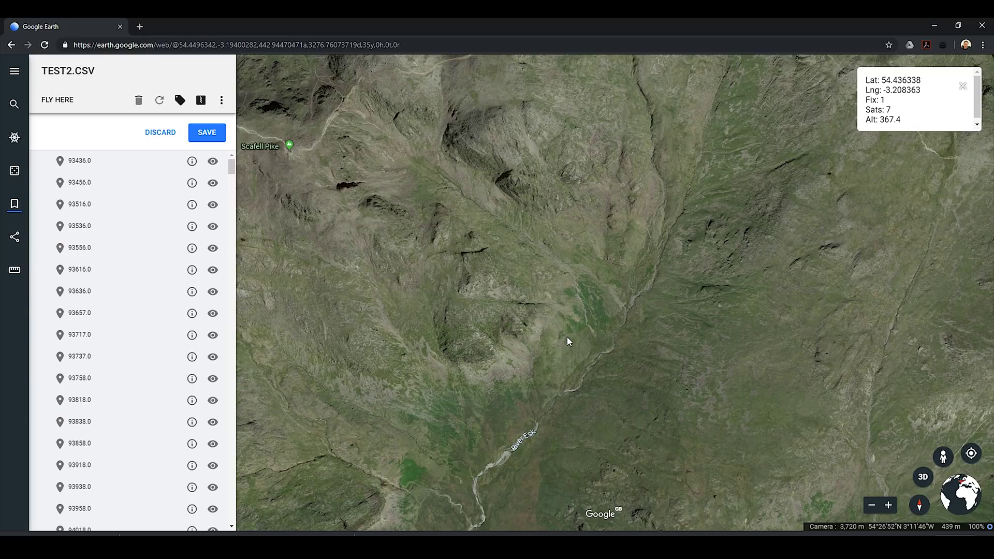
mouse_move(586, 299)
left_mouse_down()
mouse_move(595, 325)
mouse_move(530, 340)
mouse_move(544, 345)
mouse_move(596, 309)
left_mouse_up()
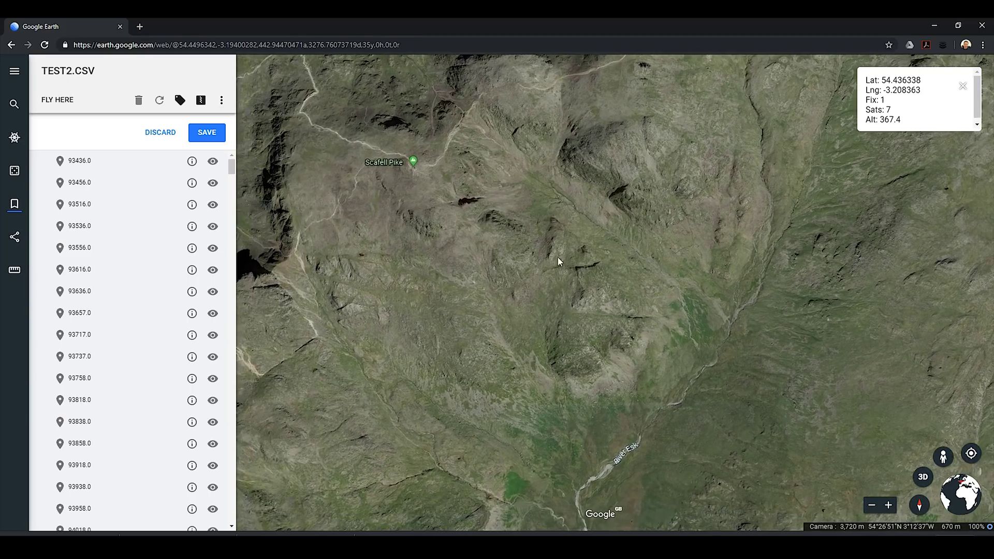
left_click_drag(541, 219, 660, 212)
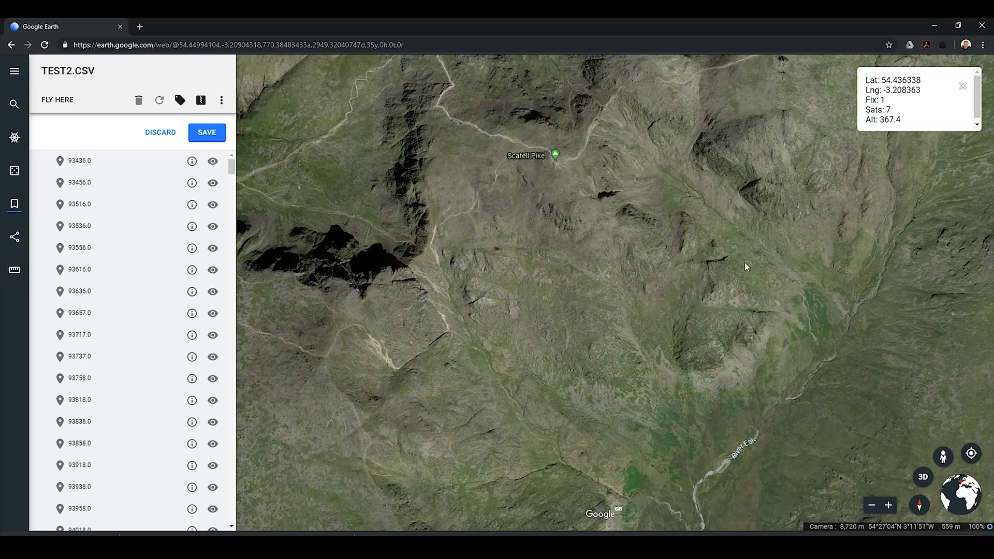
scroll(491, 238, "up", 3)
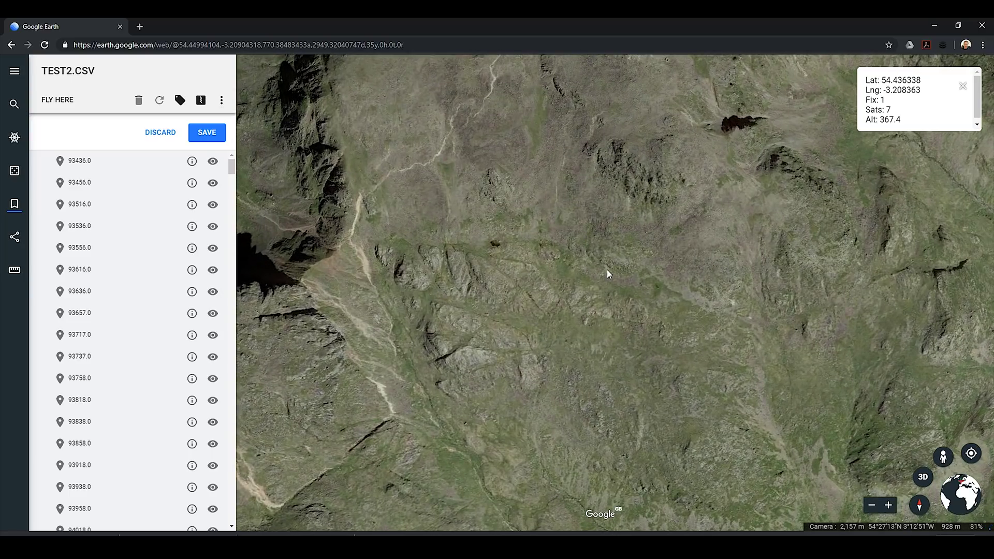
- Examine the upper River Esk valley from the slopes below Scafell Pike north to Great End and Angle Tarn
key("Down")
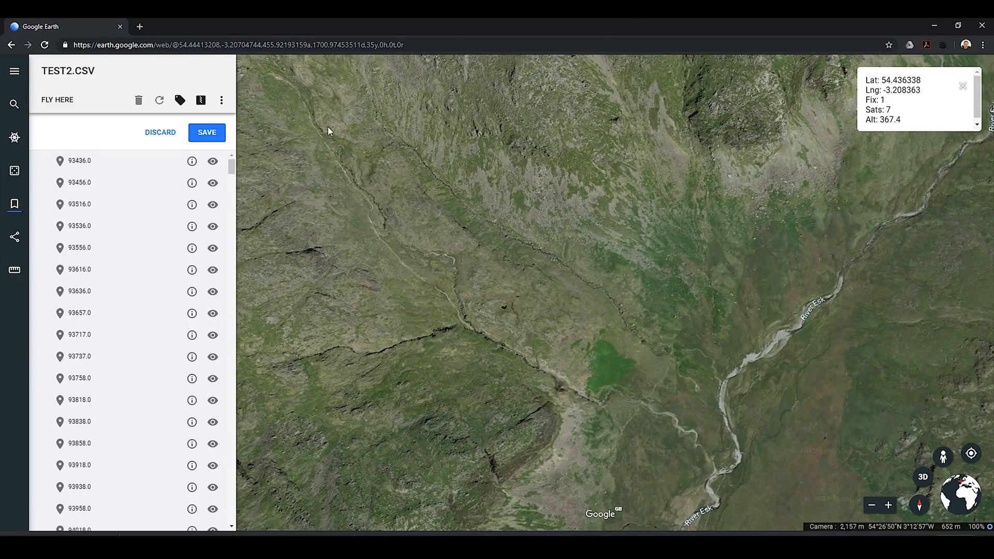
left_click_drag(661, 243, 379, 451)
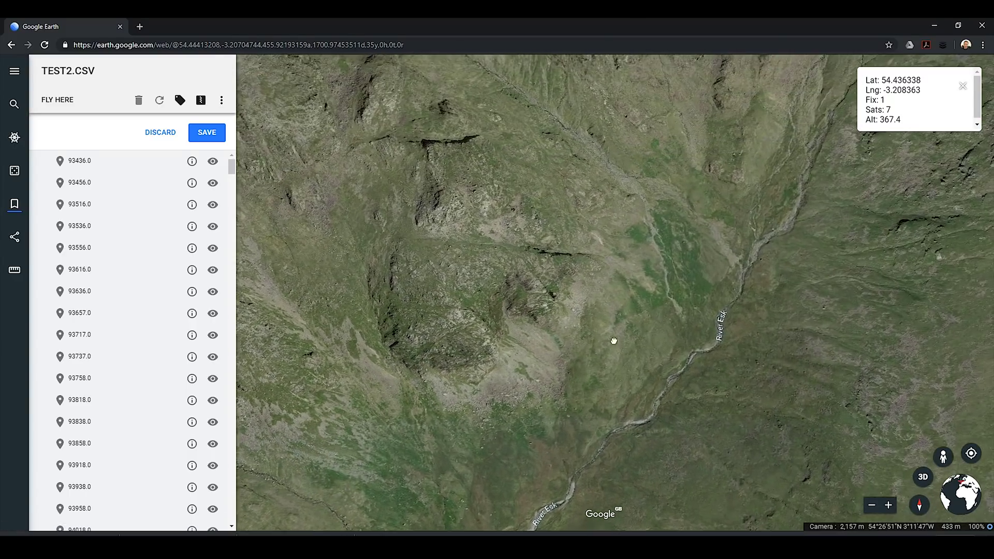
left_click_drag(612, 339, 570, 396)
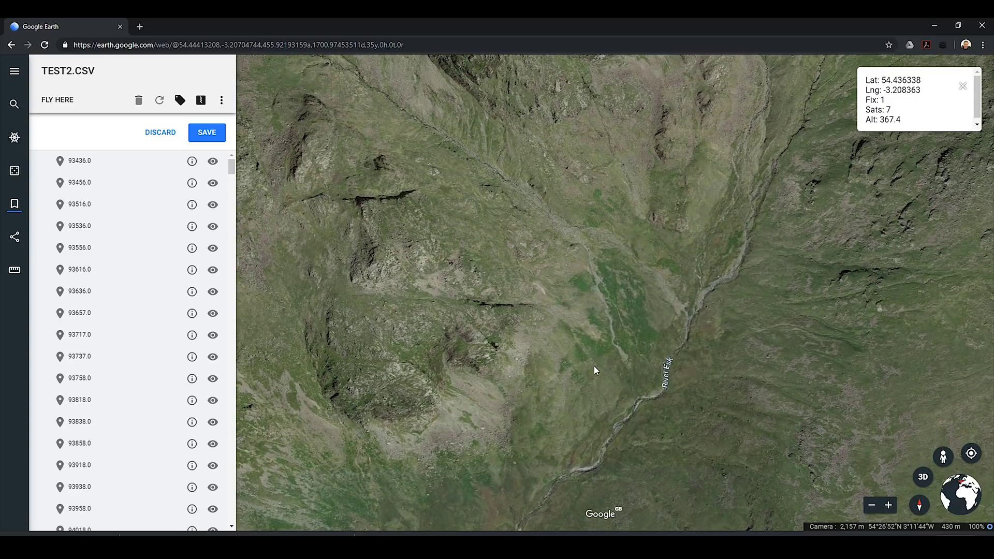
scroll(622, 316, "down", 3)
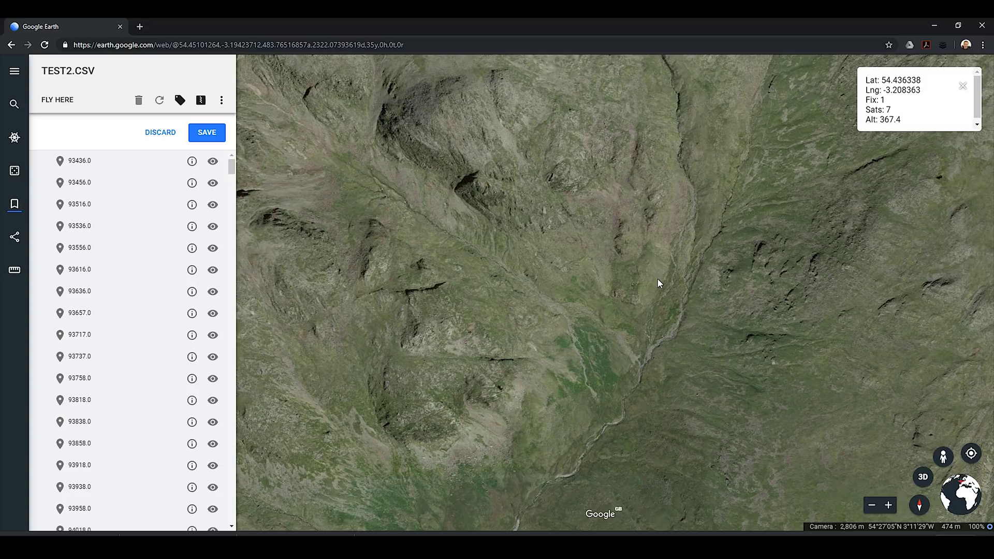
scroll(660, 278, "down", 3)
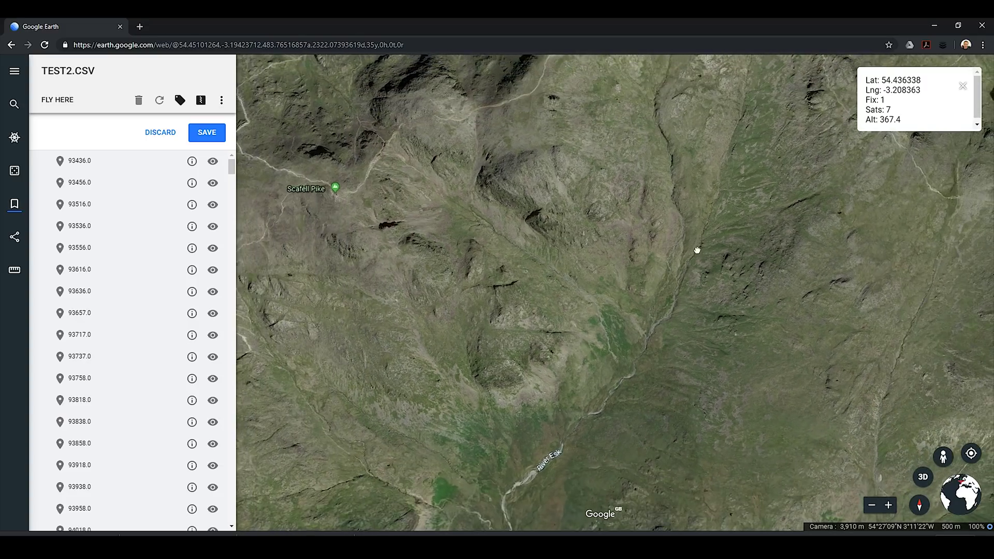
left_click_drag(697, 251, 641, 351)
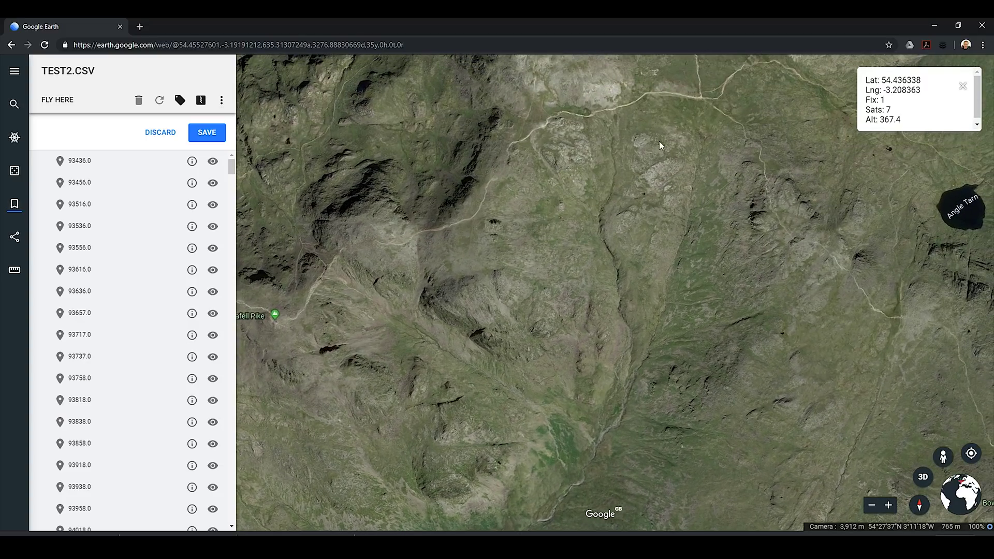
scroll(629, 201, "down", 1)
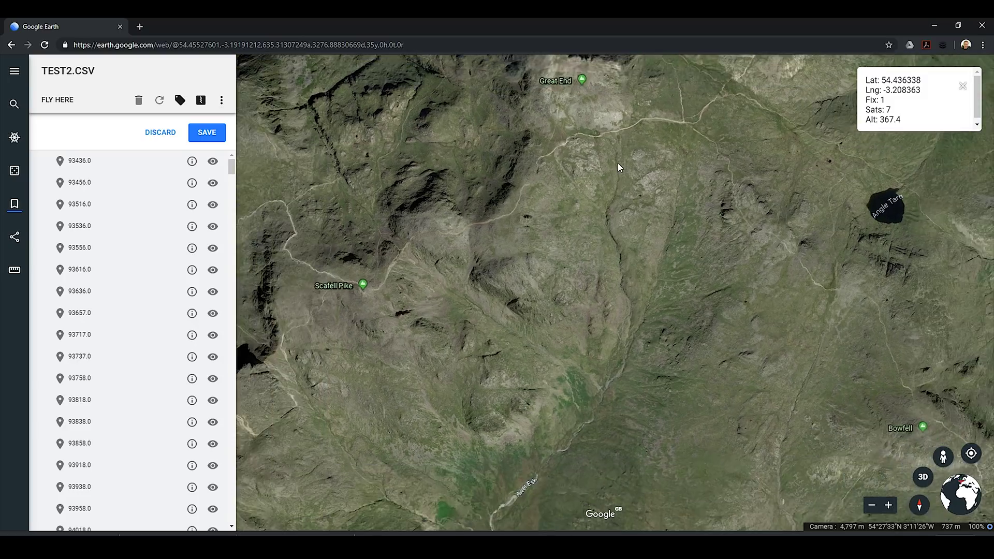
mouse_move(619, 203)
left_mouse_down()
mouse_move(623, 253)
mouse_move(612, 288)
mouse_move(609, 194)
left_mouse_up()
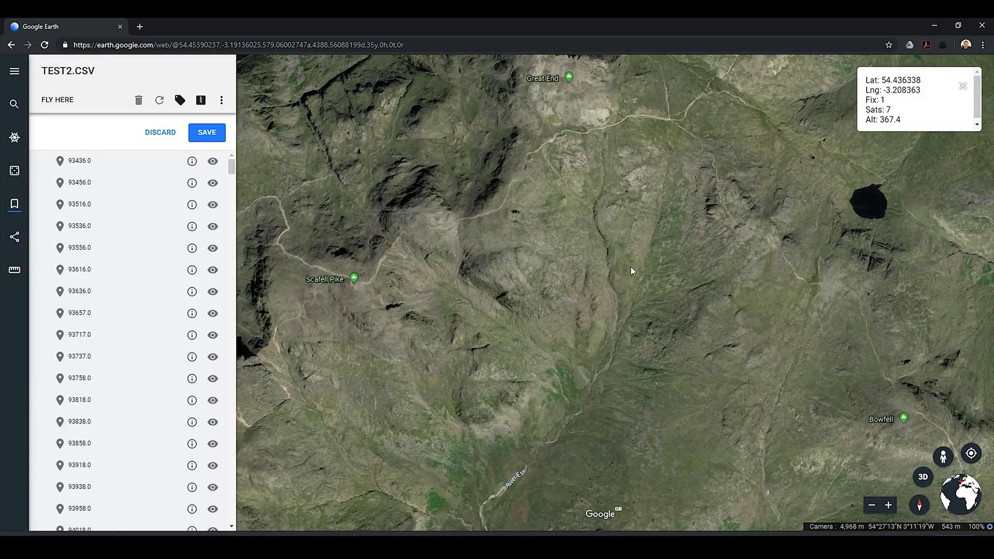
- Examine up close the two stream gullies running down from the Great End side into the upper River Esk
scroll(631, 266, "up", 3)
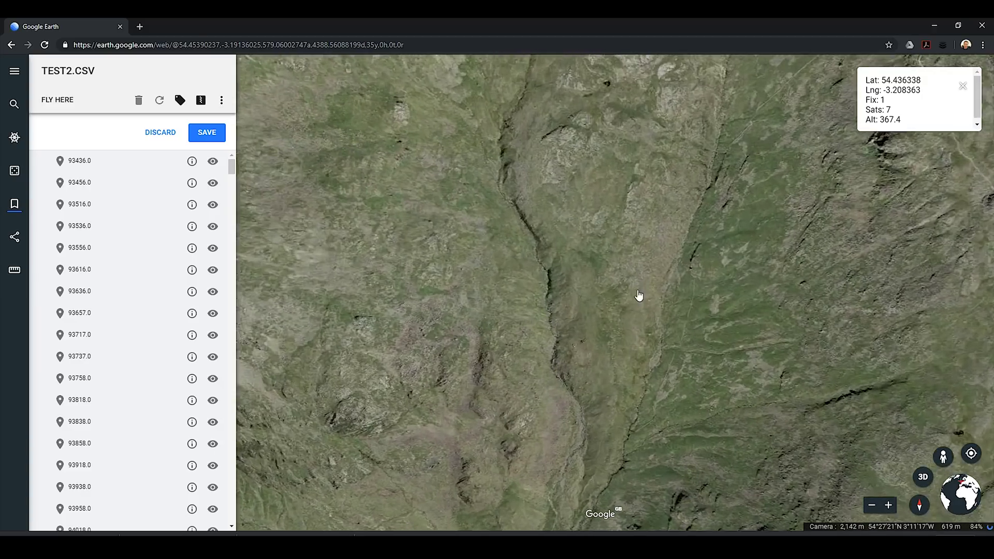
scroll(598, 358, "up", 2)
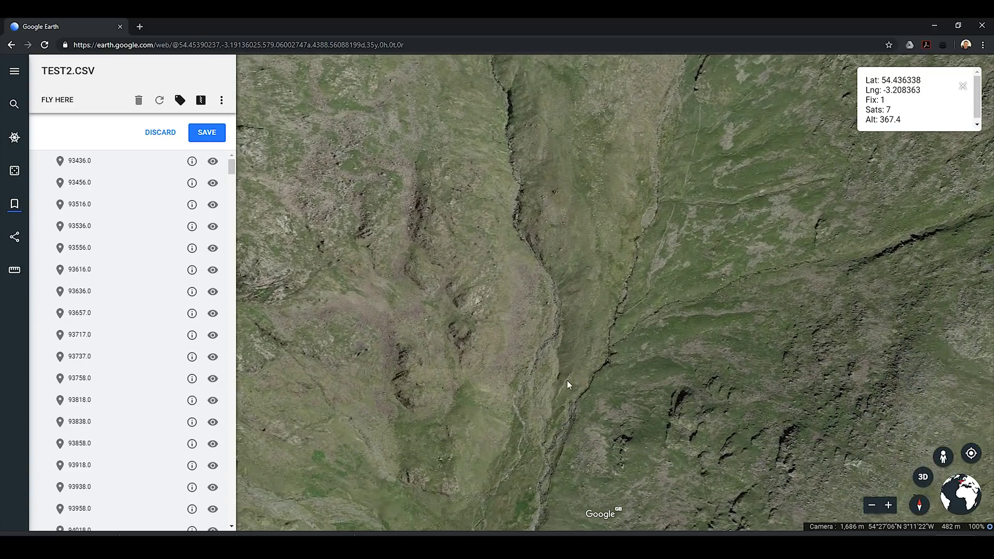
scroll(552, 215, "up", 2)
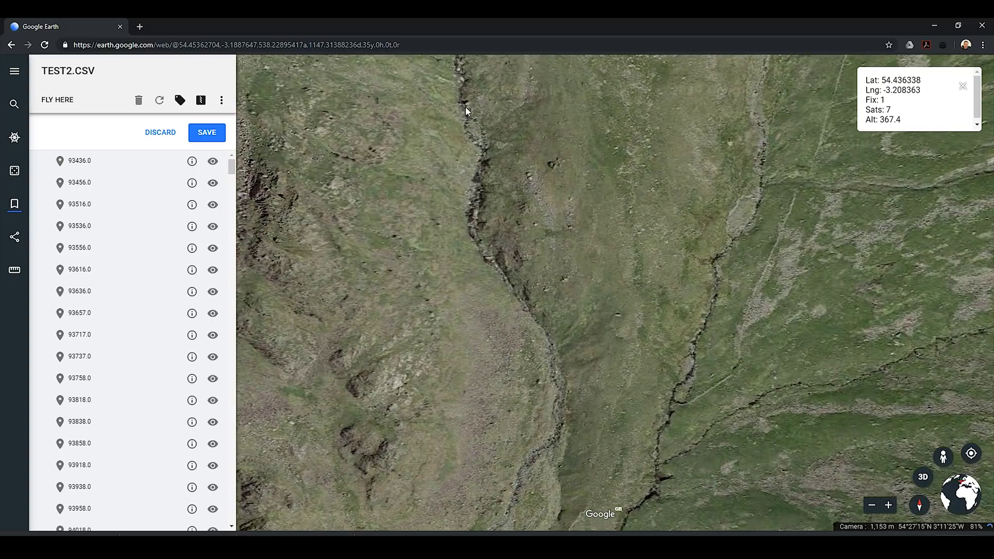
scroll(679, 277, "down", 2)
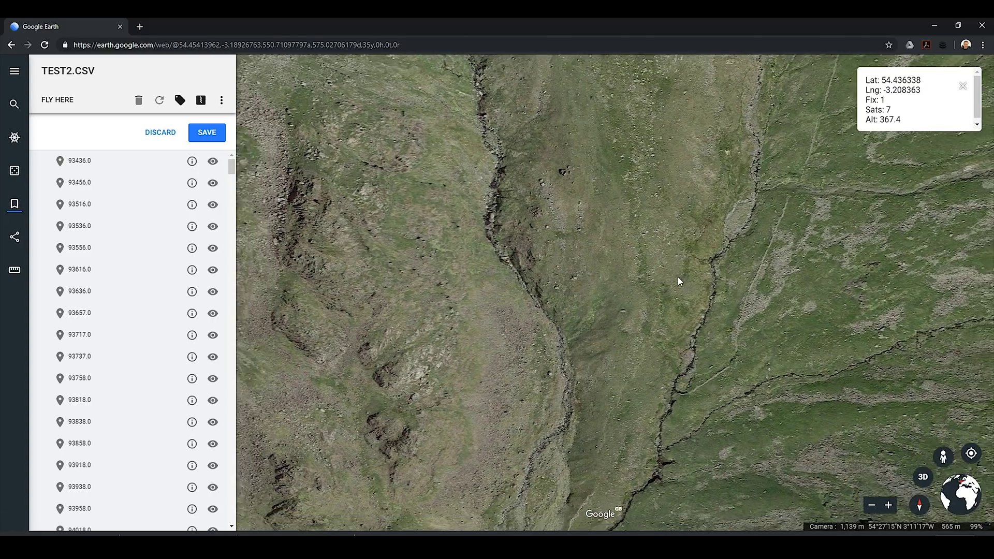
left_click_drag(646, 280, 615, 388)
left_click_drag(609, 329, 607, 313)
scroll(595, 321, "down", 2)
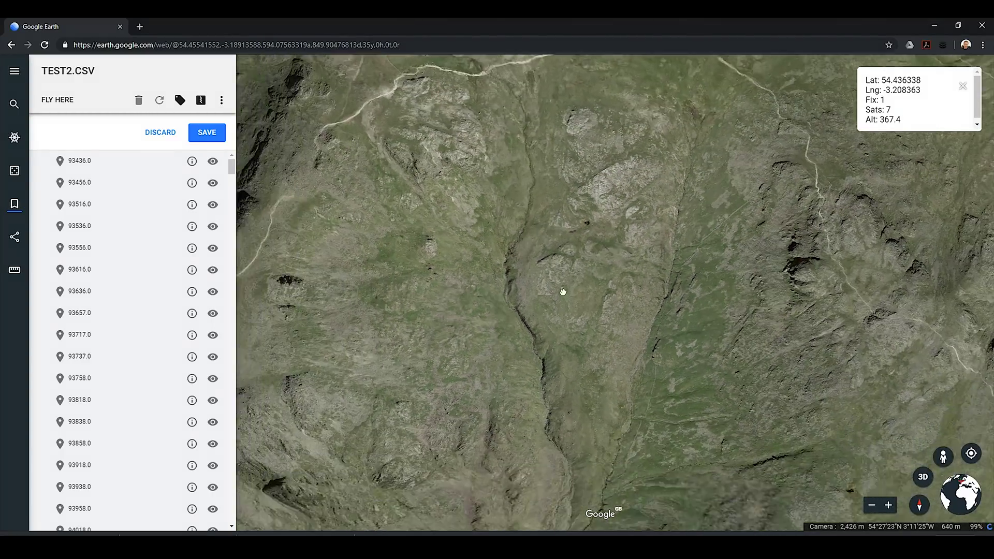
- Follow the streams back down to the River Esk and inspect the rocky ground west of it toward Scafell Pike
left_click_drag(564, 292, 617, 139)
scroll(580, 281, "up", 1)
scroll(559, 291, "up", 2)
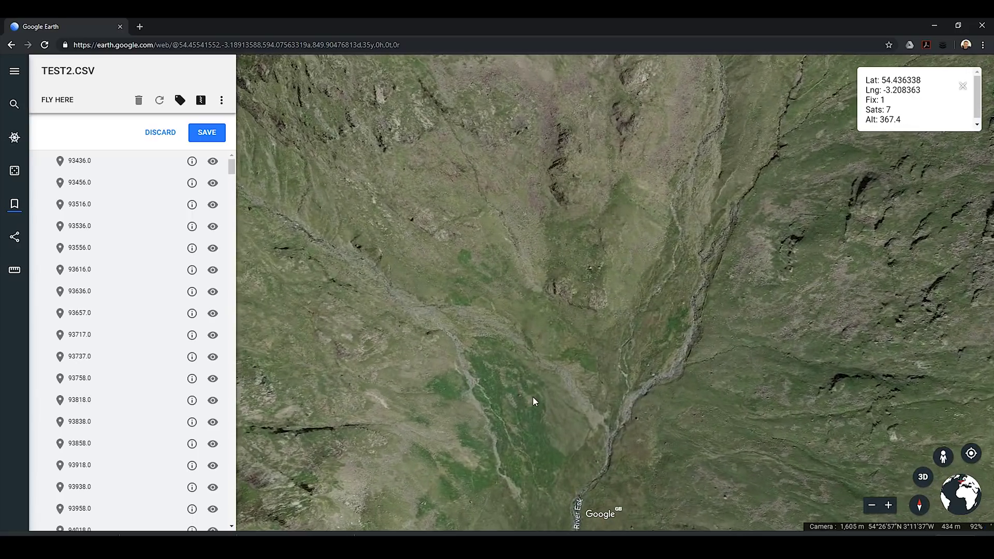
left_click_drag(569, 413, 654, 253)
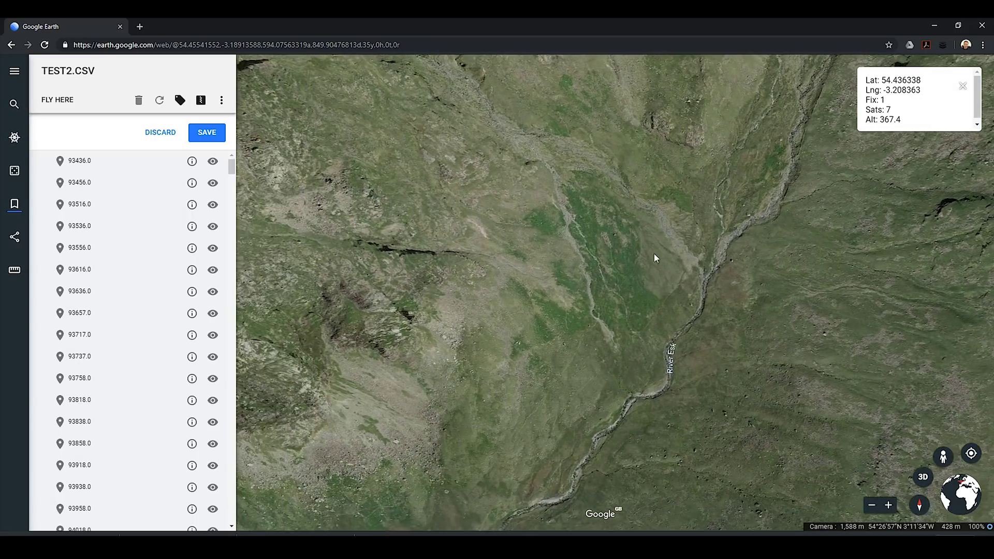
scroll(420, 275, "up", 2)
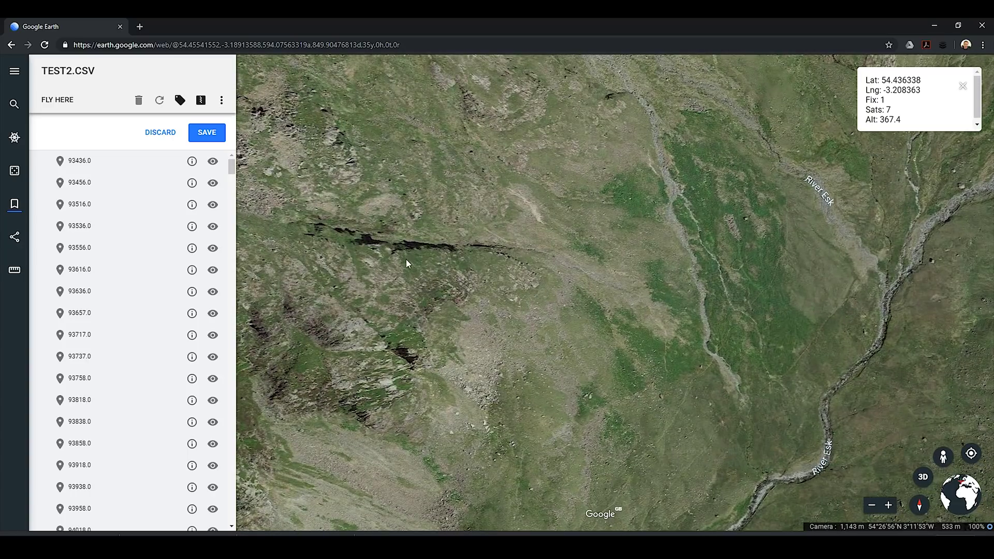
left_click_drag(340, 221, 672, 280)
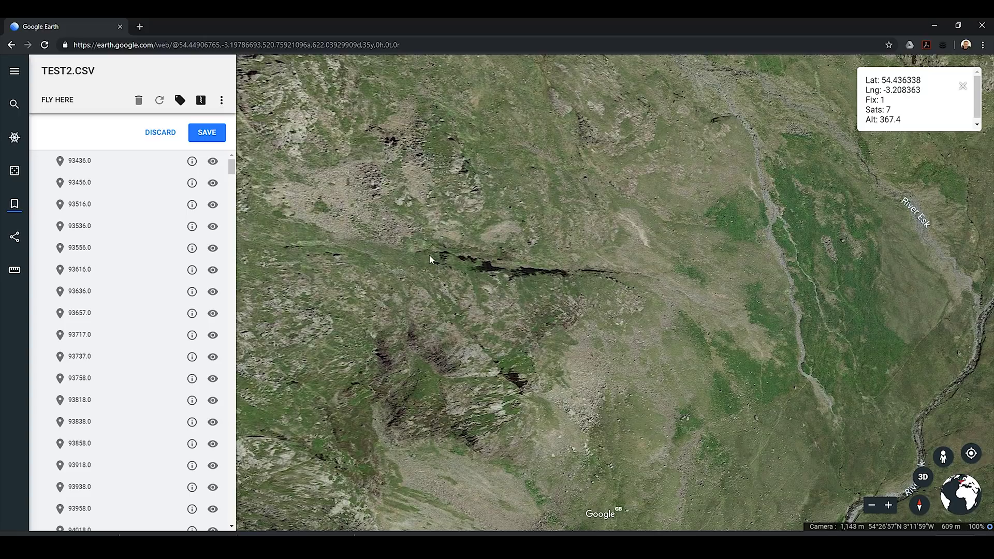
left_click_drag(414, 236, 544, 313)
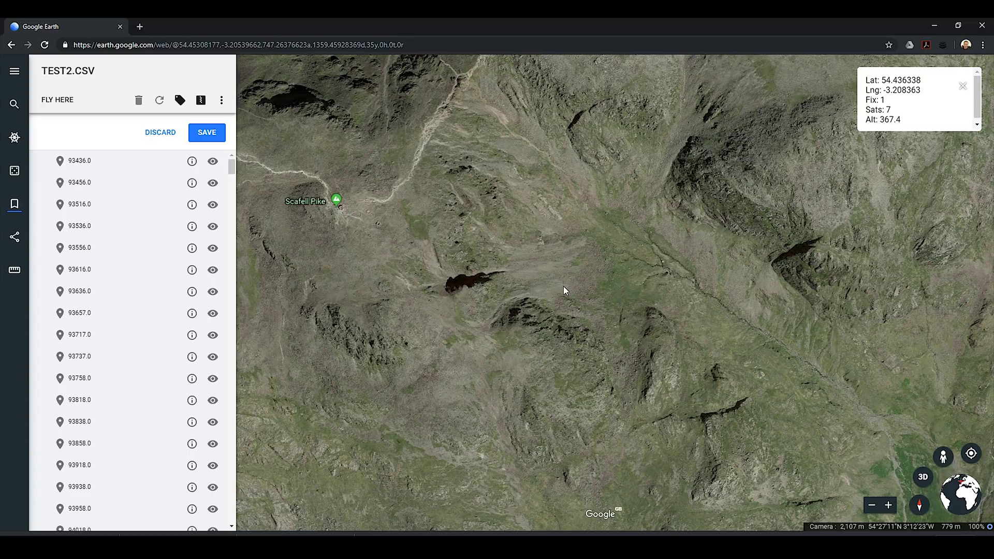
- Inspect the paths and the steep slope descending east from the Scafell Pike summit ridge
scroll(563, 290, "down", 5)
scroll(567, 313, "up", 4)
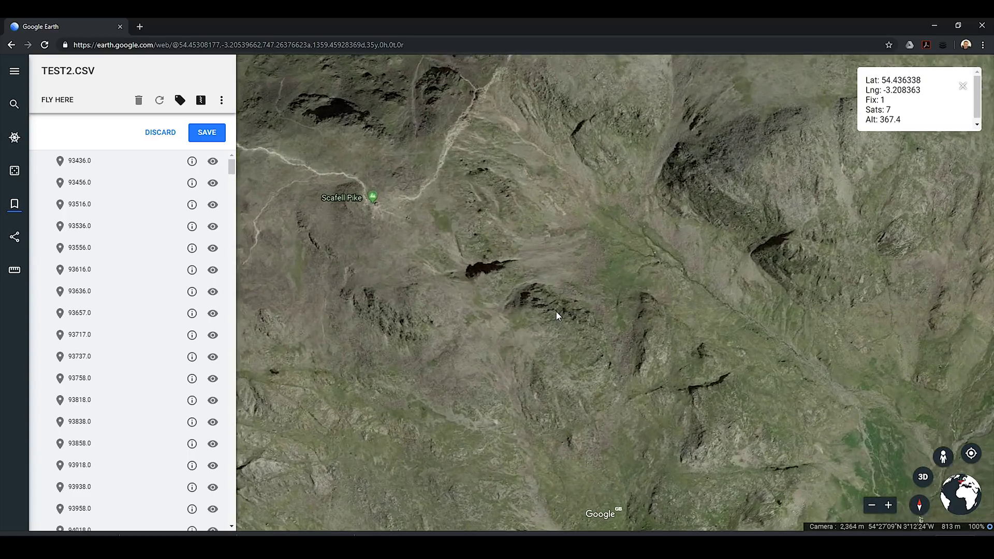
scroll(564, 199, "up", 4)
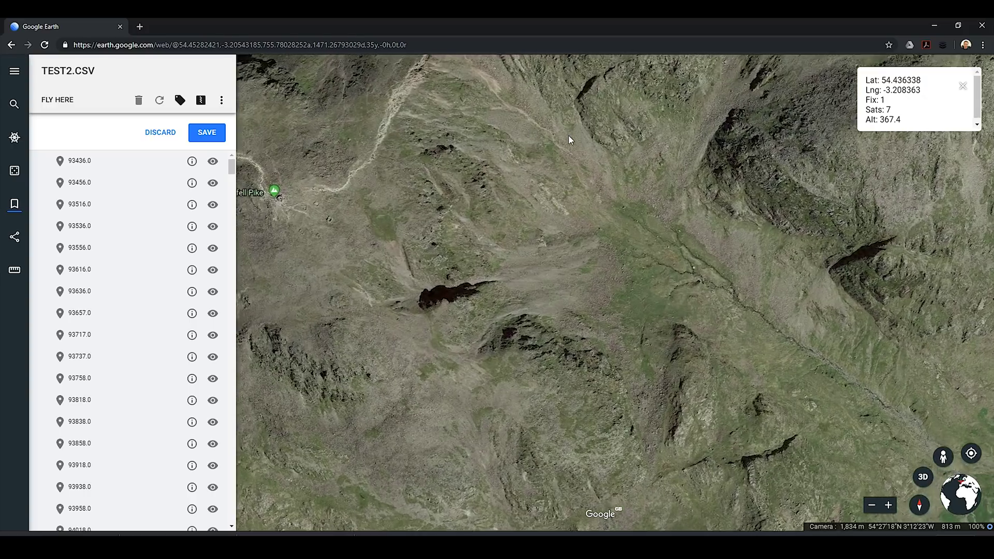
scroll(539, 200, "up", 2)
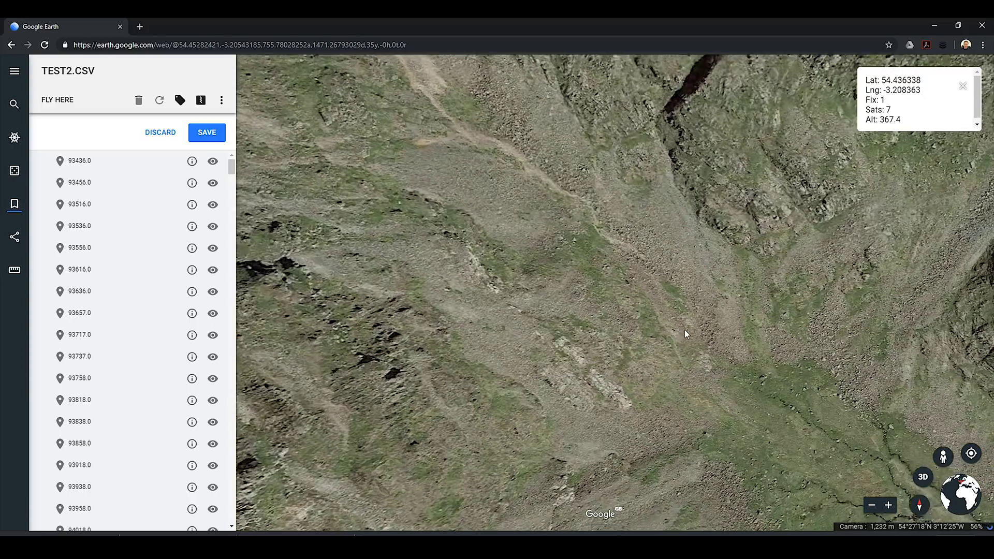
left_click_drag(621, 223, 597, 212)
scroll(688, 365, "down", 4)
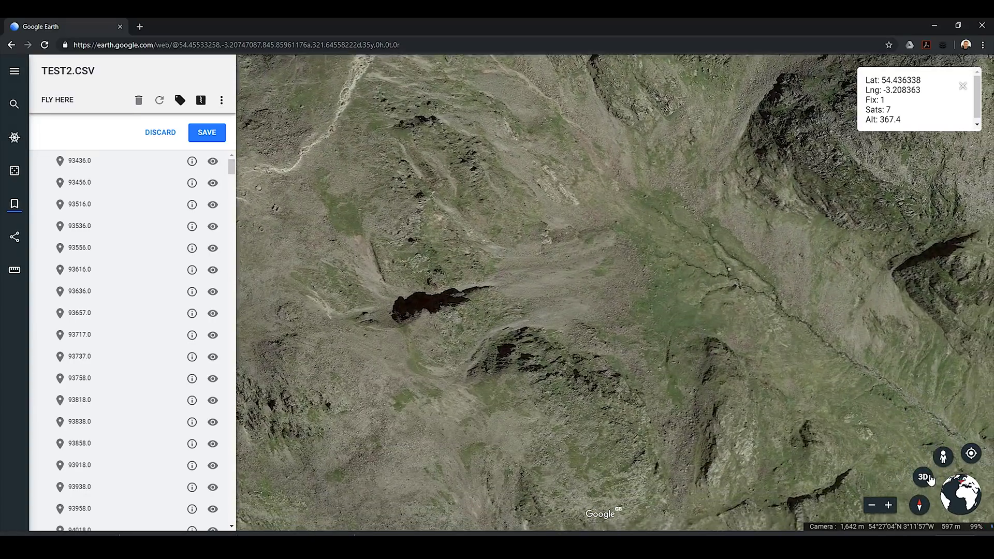
- Switch the map to a 3D view of the ridge near Scafell Pike and reset its heading to north
left_click(924, 477)
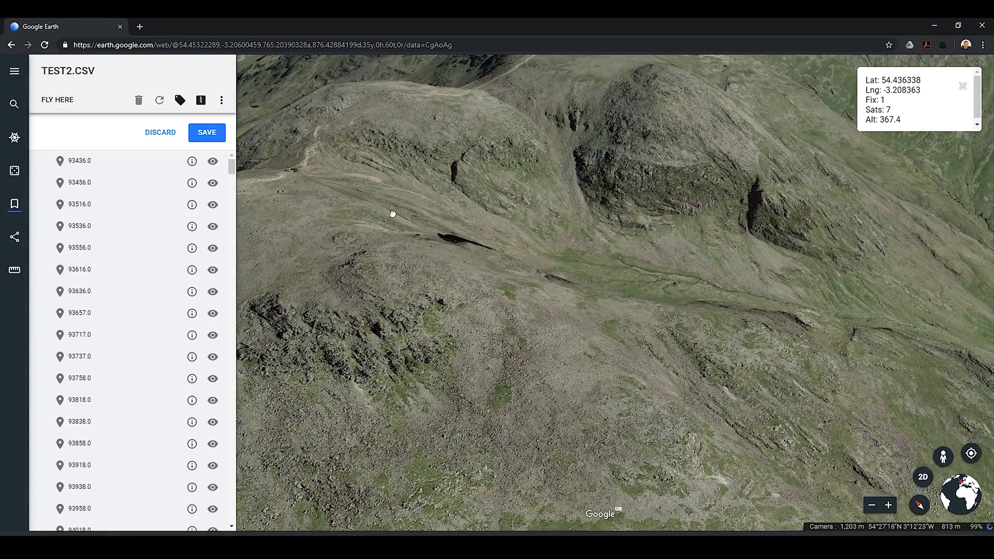
left_click_drag(391, 215, 449, 263)
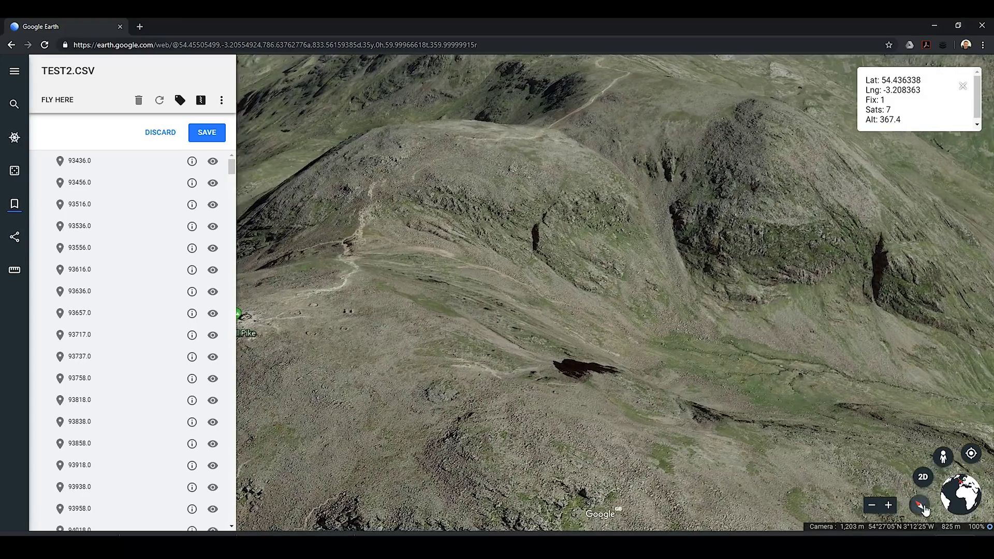
left_click(922, 506)
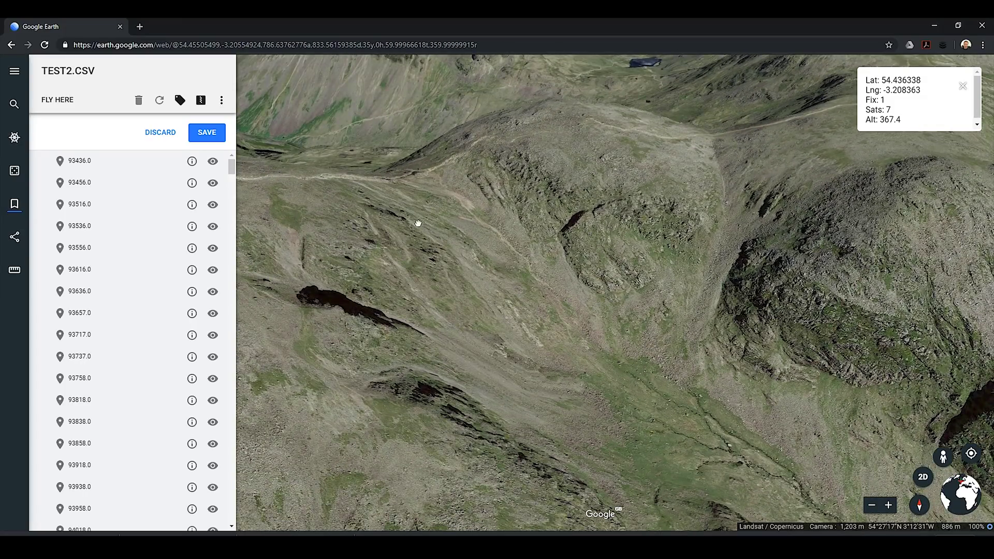
- Examine in 3D the terrain between the Scafell Pike summit and the track's northern end
left_click_drag(419, 223, 533, 222)
scroll(609, 299, "down", 3)
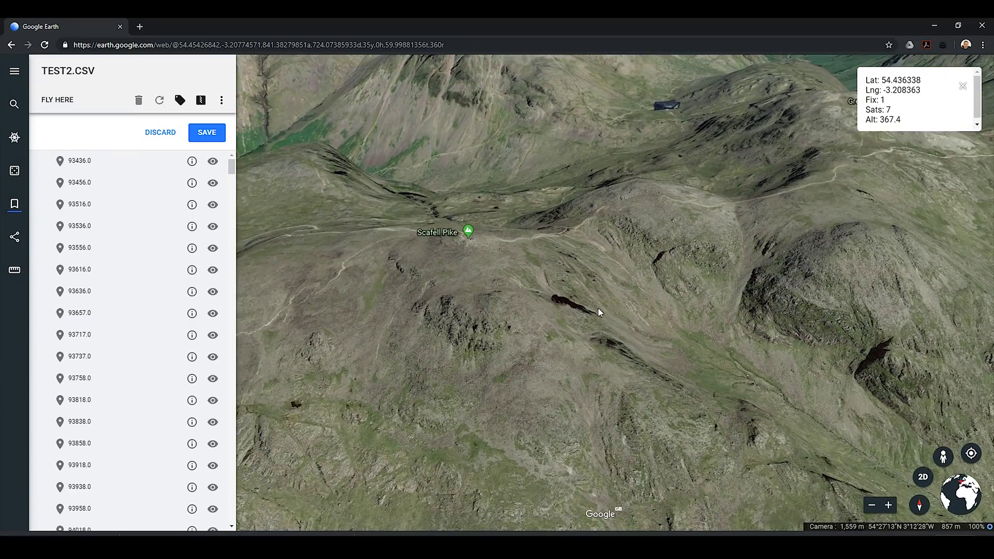
left_click_drag(644, 310, 608, 273)
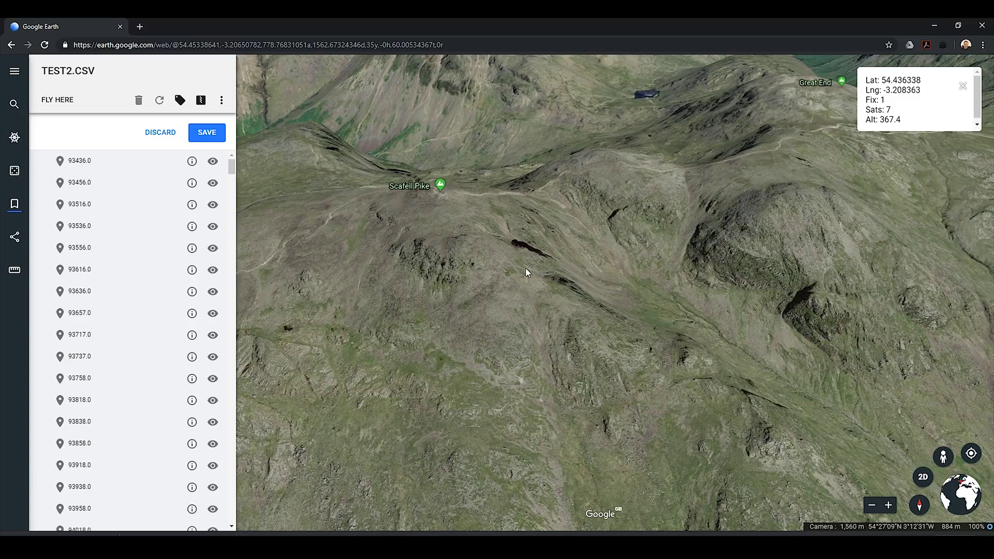
scroll(533, 307, "down", 2)
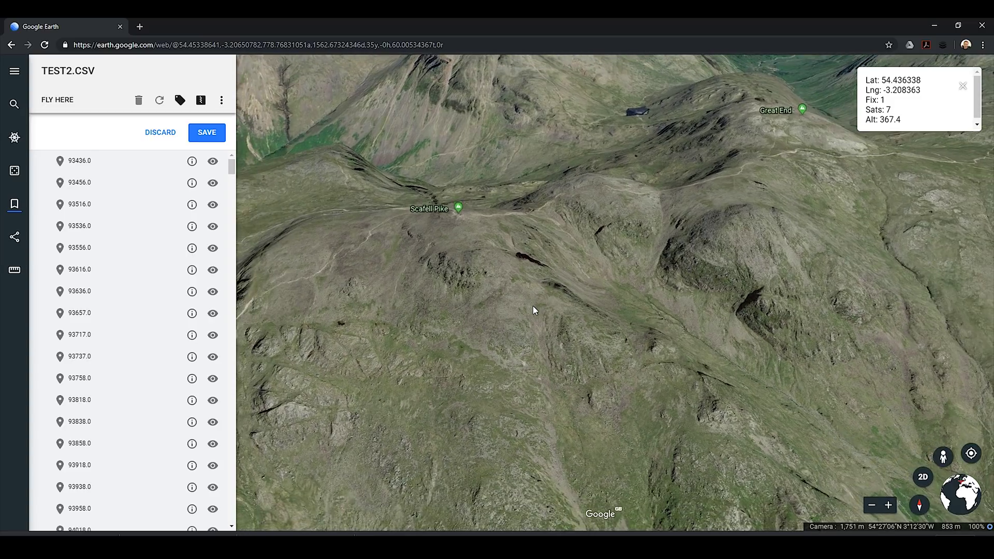
scroll(533, 307, "down", 4)
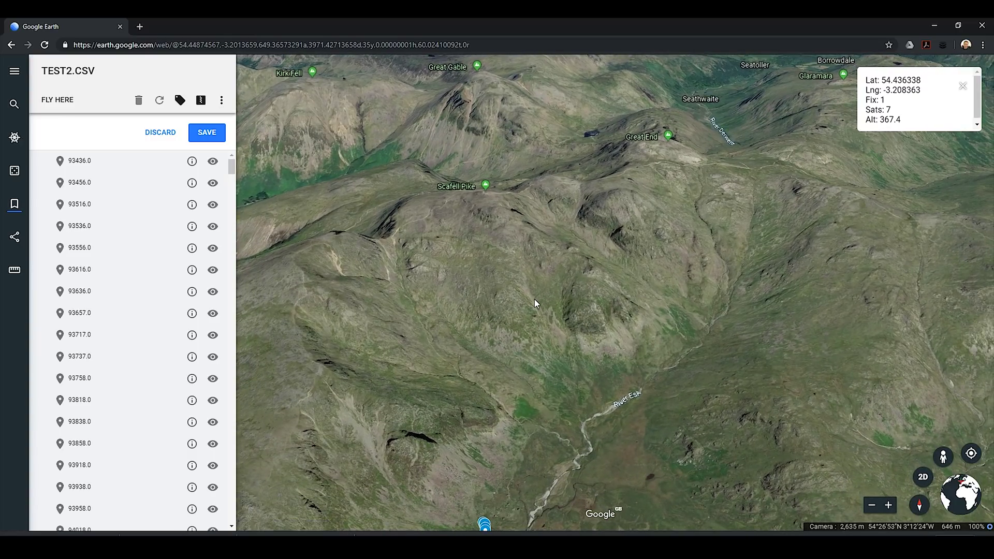
left_click_drag(507, 362, 580, 228)
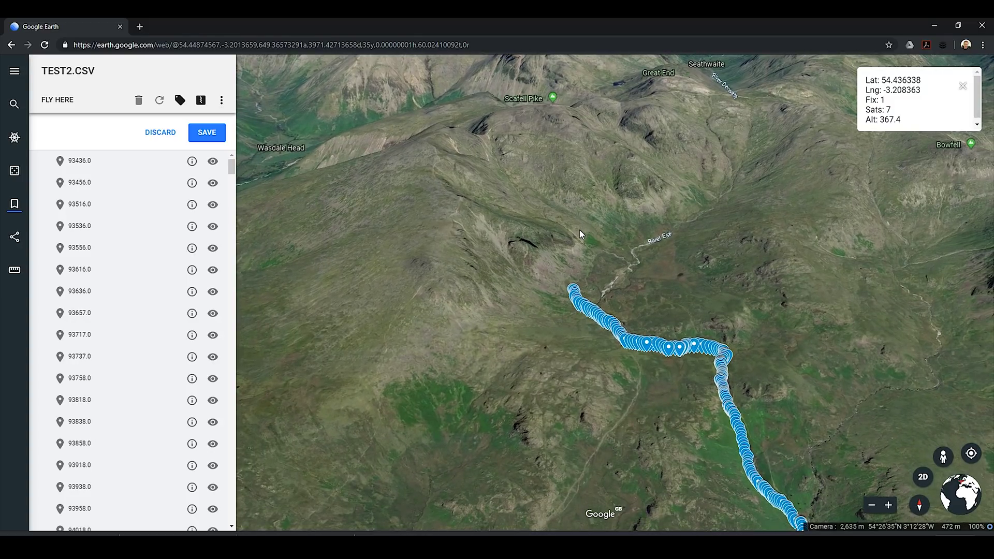
left_click_drag(707, 262, 667, 212)
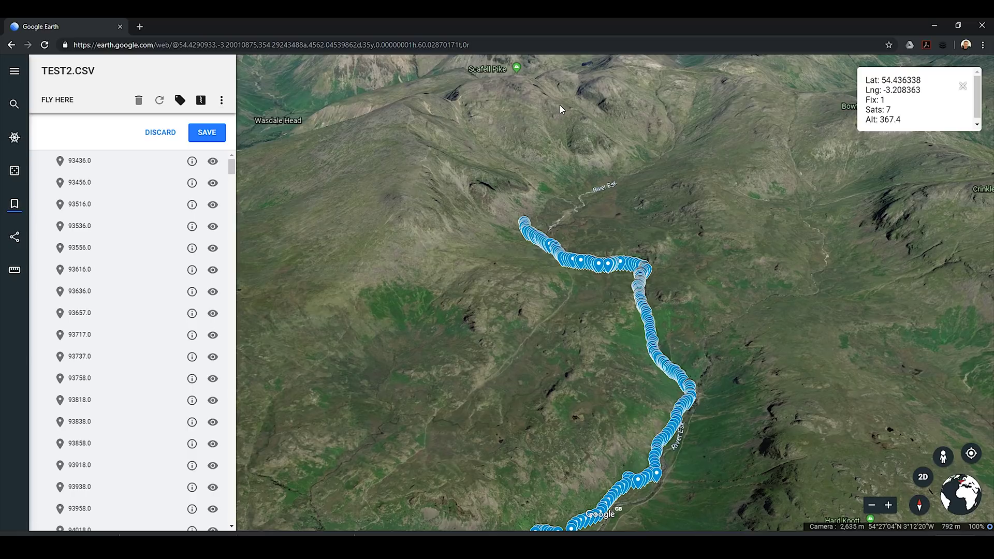
left_click_drag(561, 105, 600, 301)
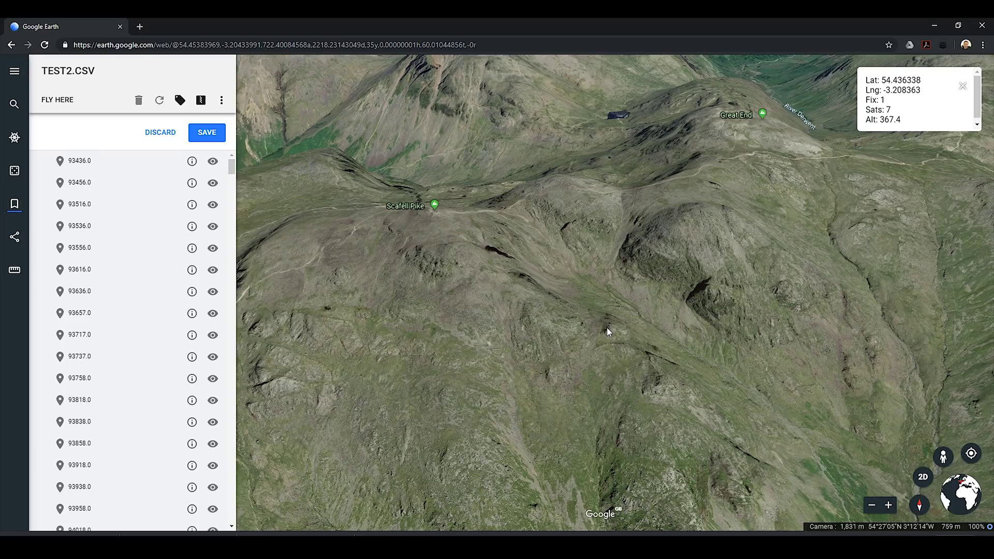
- Review the track in 3D from its northern end by the River Esk down to its southern start near Hardknott Roman Fort
scroll(612, 342, "down", 5)
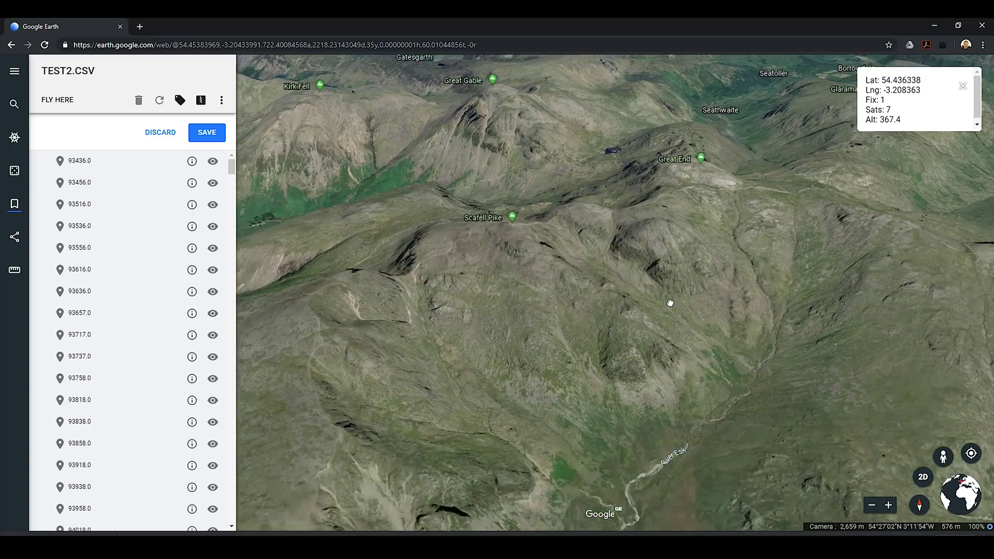
left_click_drag(671, 303, 664, 224)
scroll(559, 324, "up", 4)
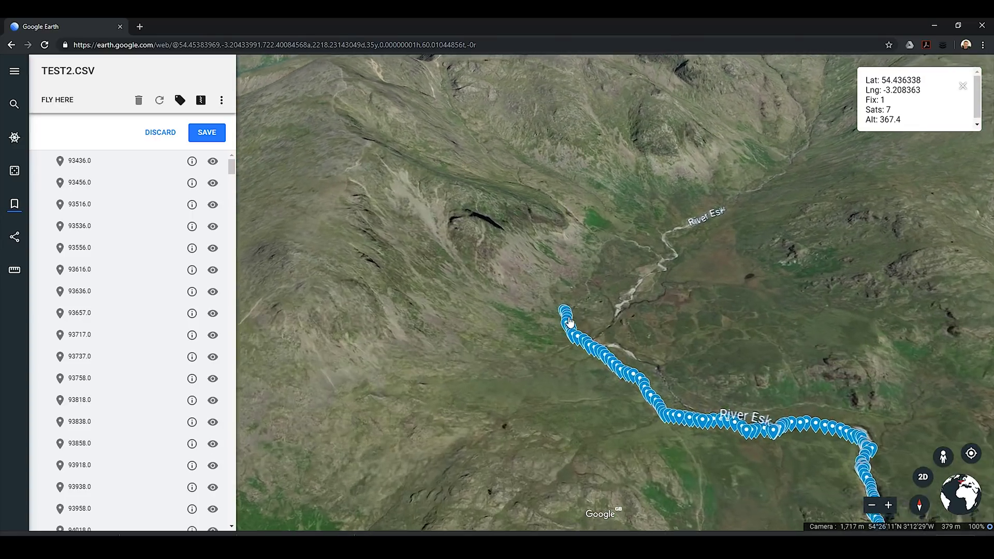
scroll(569, 322, "up", 2)
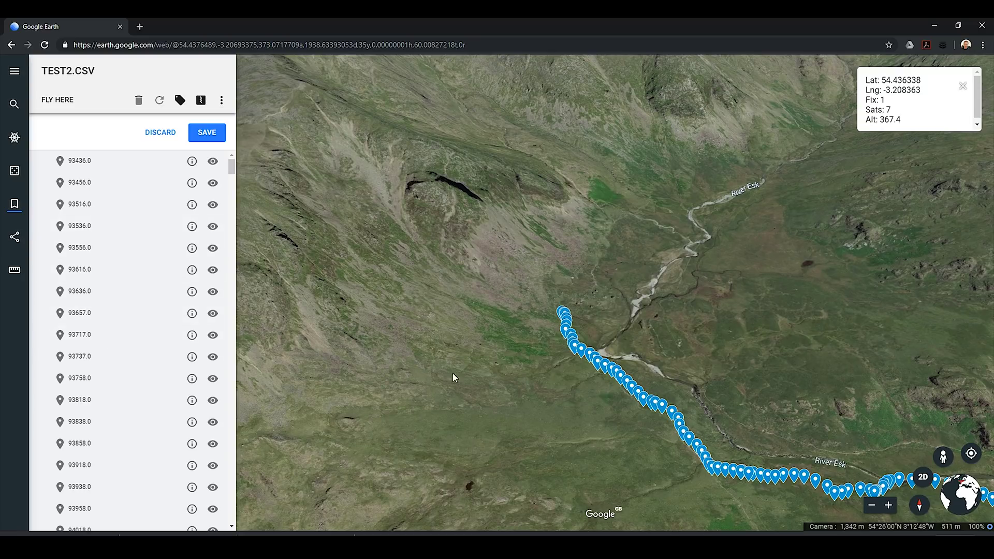
left_click_drag(711, 377, 469, 173)
left_click_drag(518, 290, 603, 166)
left_click_drag(374, 281, 560, 233)
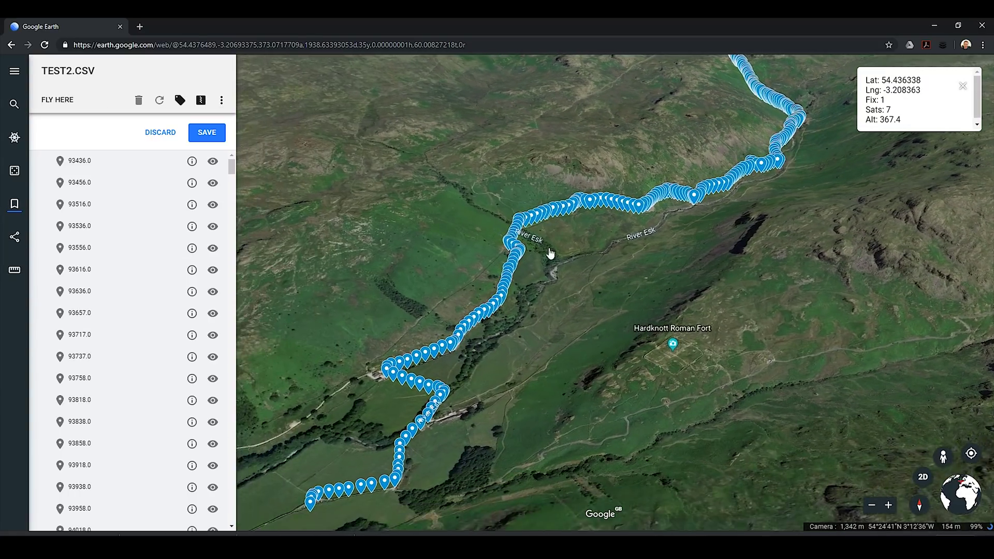
- Retrace the track in 3D along the River Esk and examine the valley and slopes between its northern end and Scafell Pike
left_click_drag(640, 205, 544, 468)
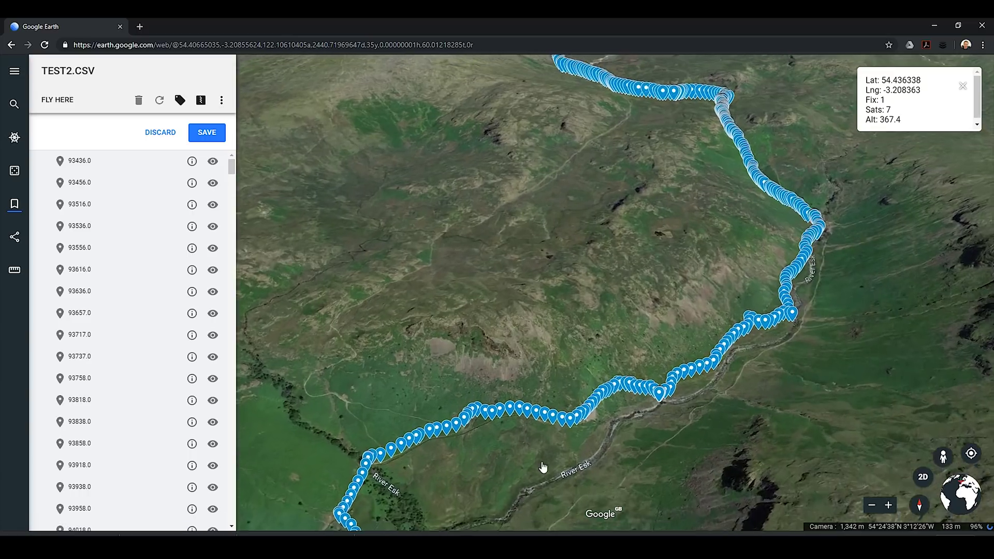
left_click_drag(552, 337, 634, 370)
scroll(594, 355, "down", 3)
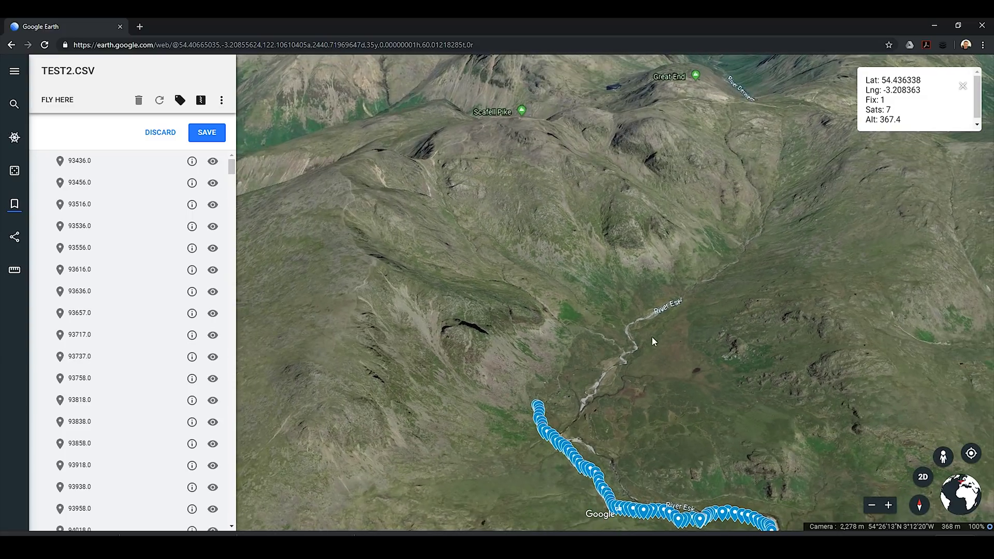
left_click_drag(632, 428, 599, 195)
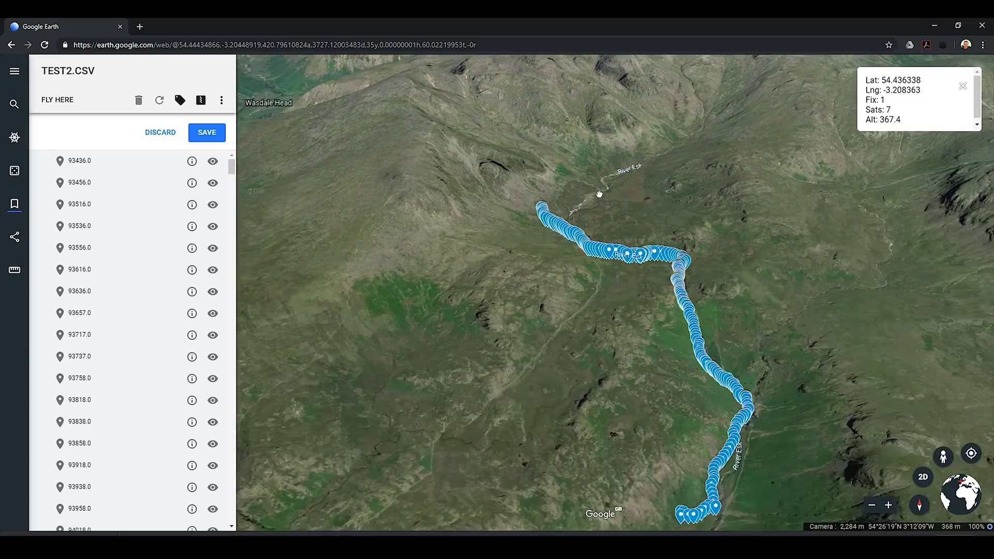
left_click_drag(635, 332, 640, 466)
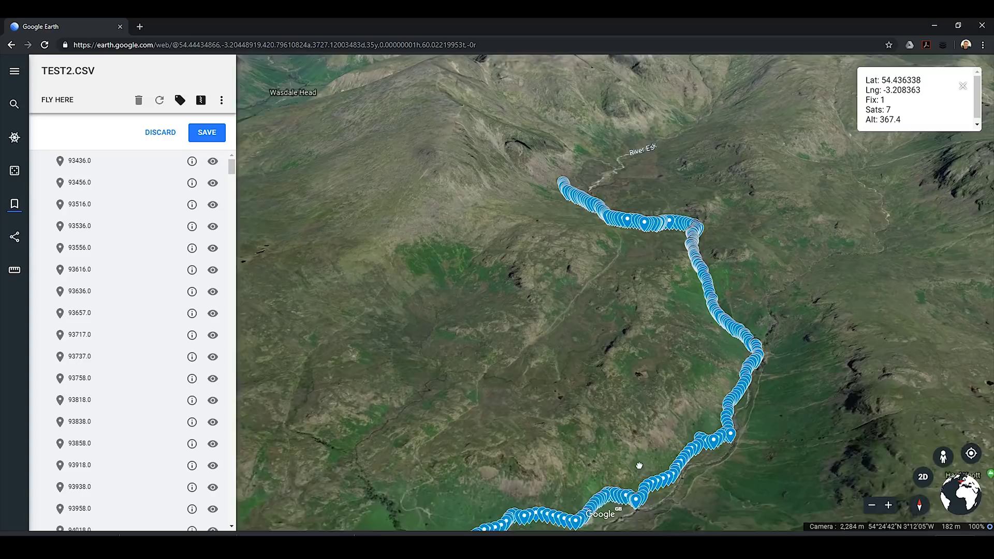
left_click_drag(571, 307, 595, 446)
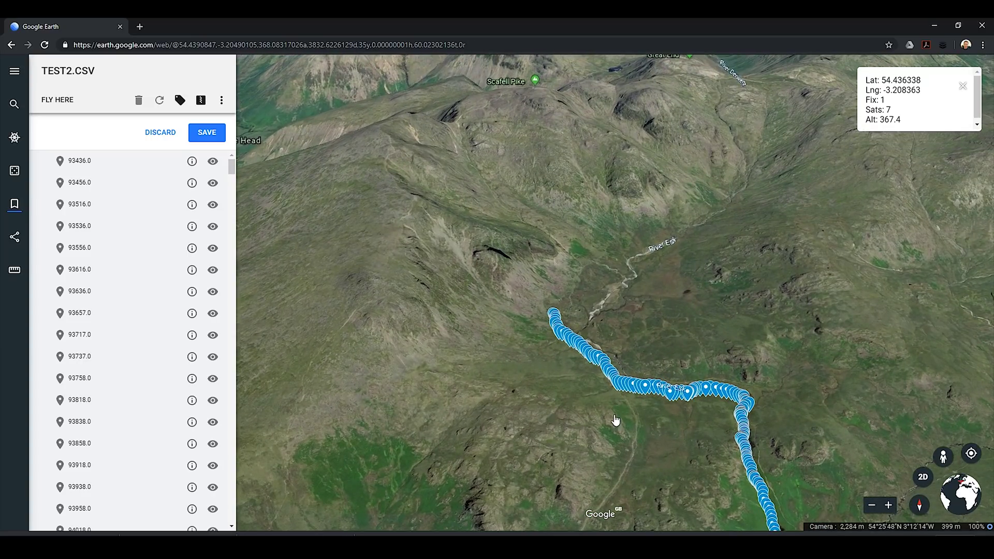
left_click_drag(626, 409, 600, 217)
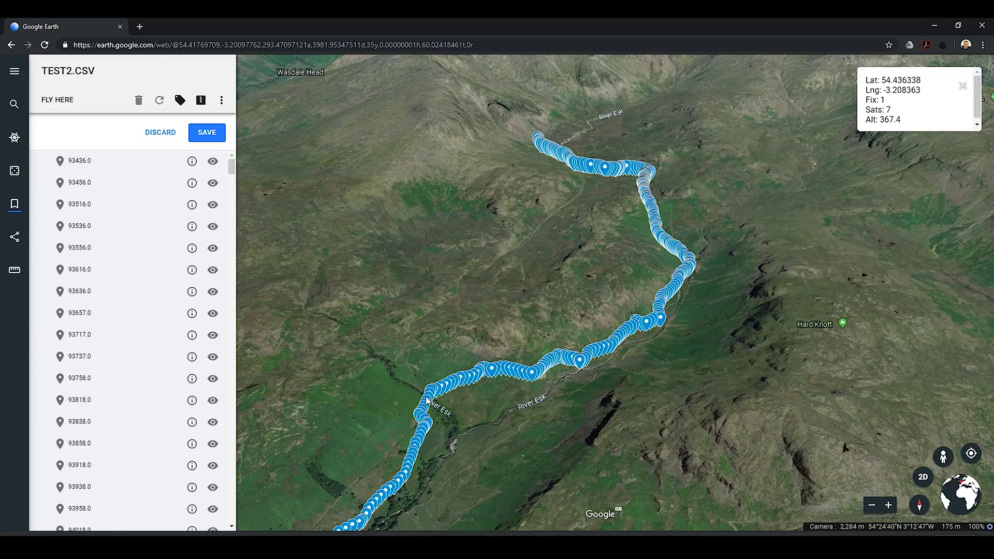
left_click_drag(458, 439, 499, 444)
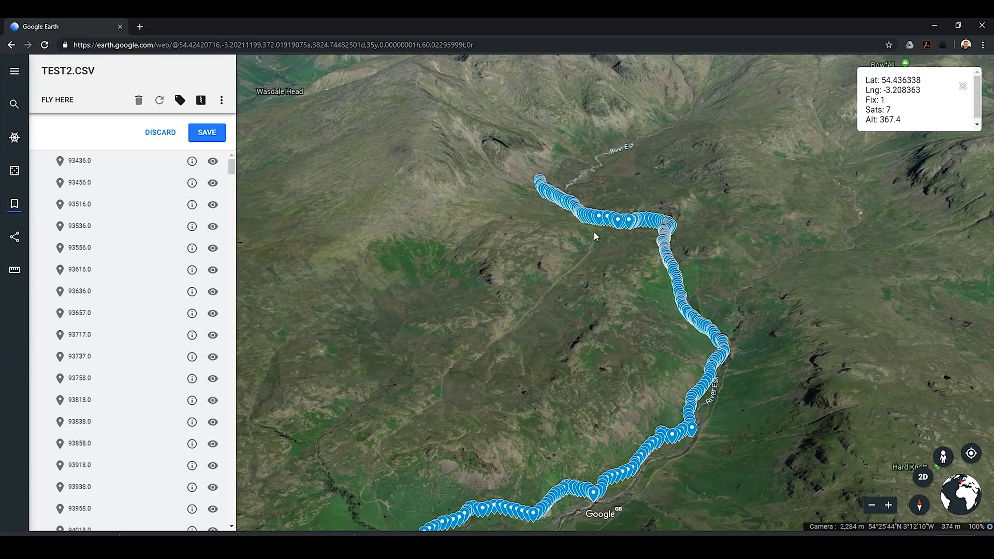
left_click_drag(639, 168, 652, 363)
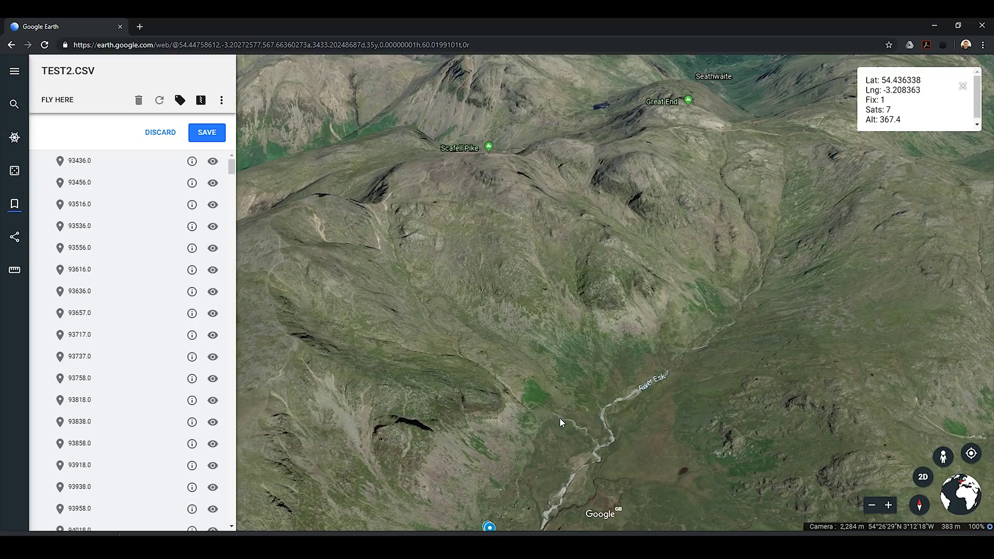